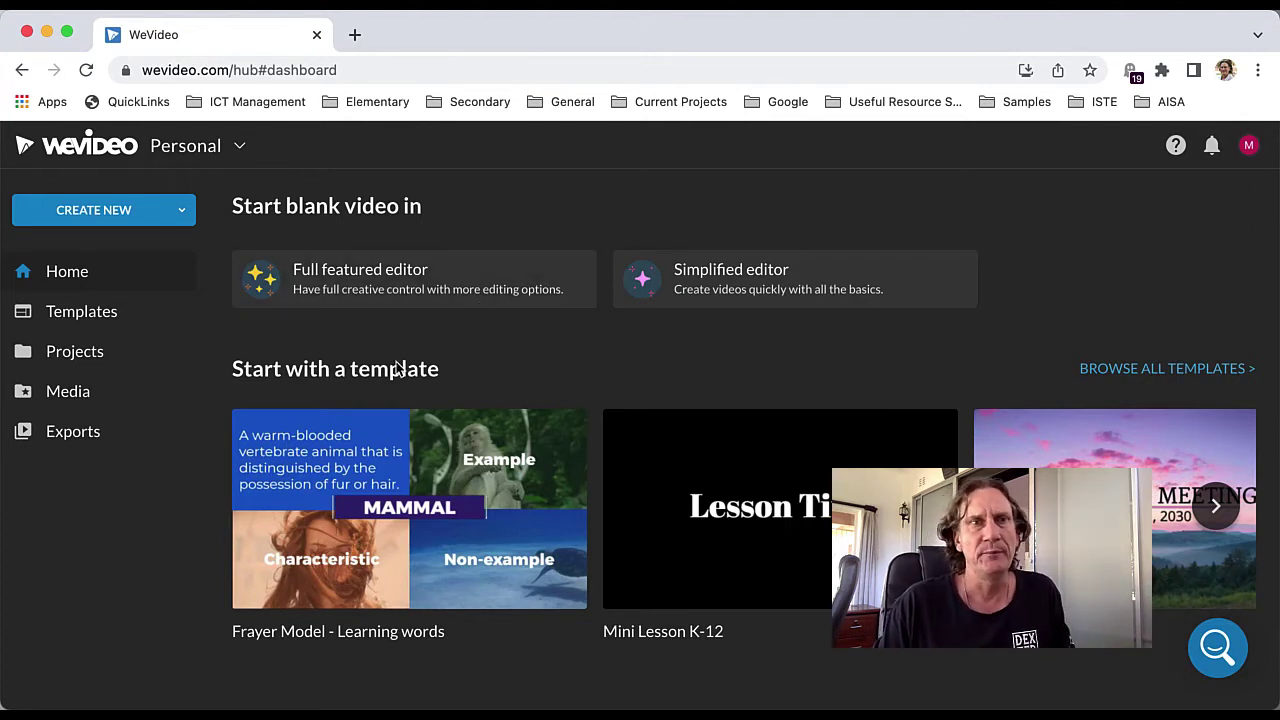
Step: Create a new blank video project in the full-featured editor with Text 1 and Video 1 tracks
click(183, 218)
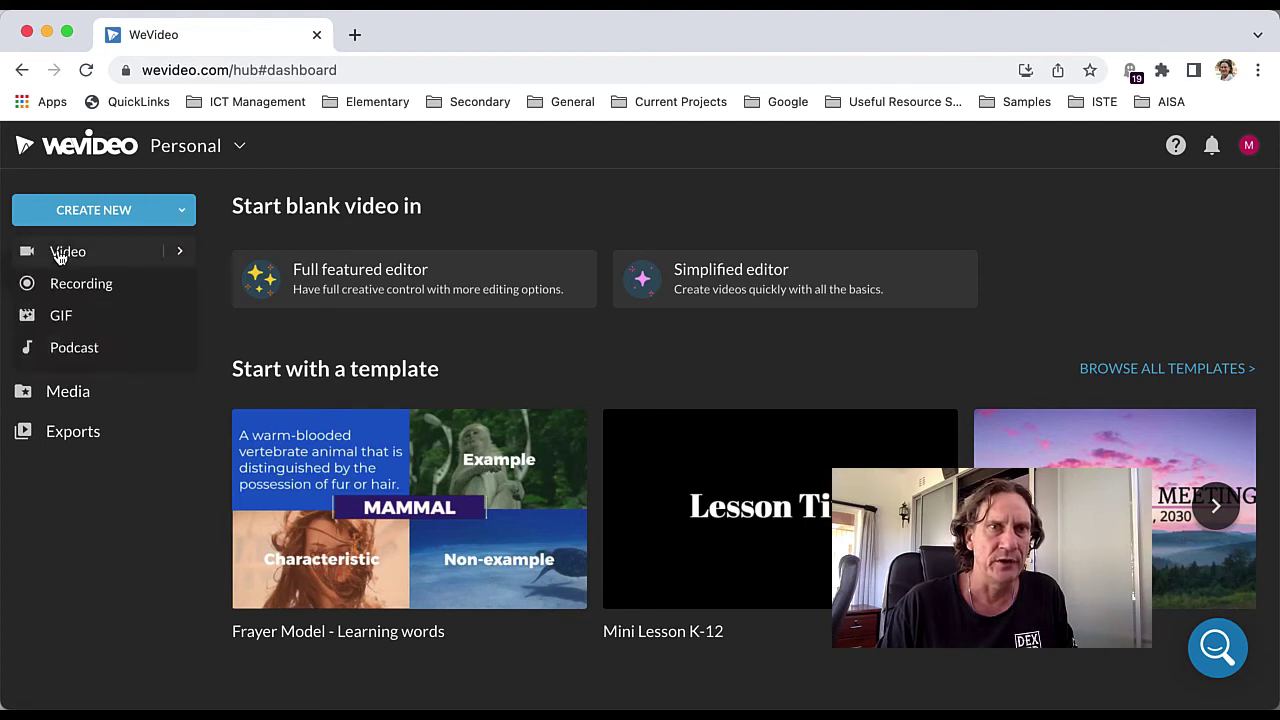
click(174, 259)
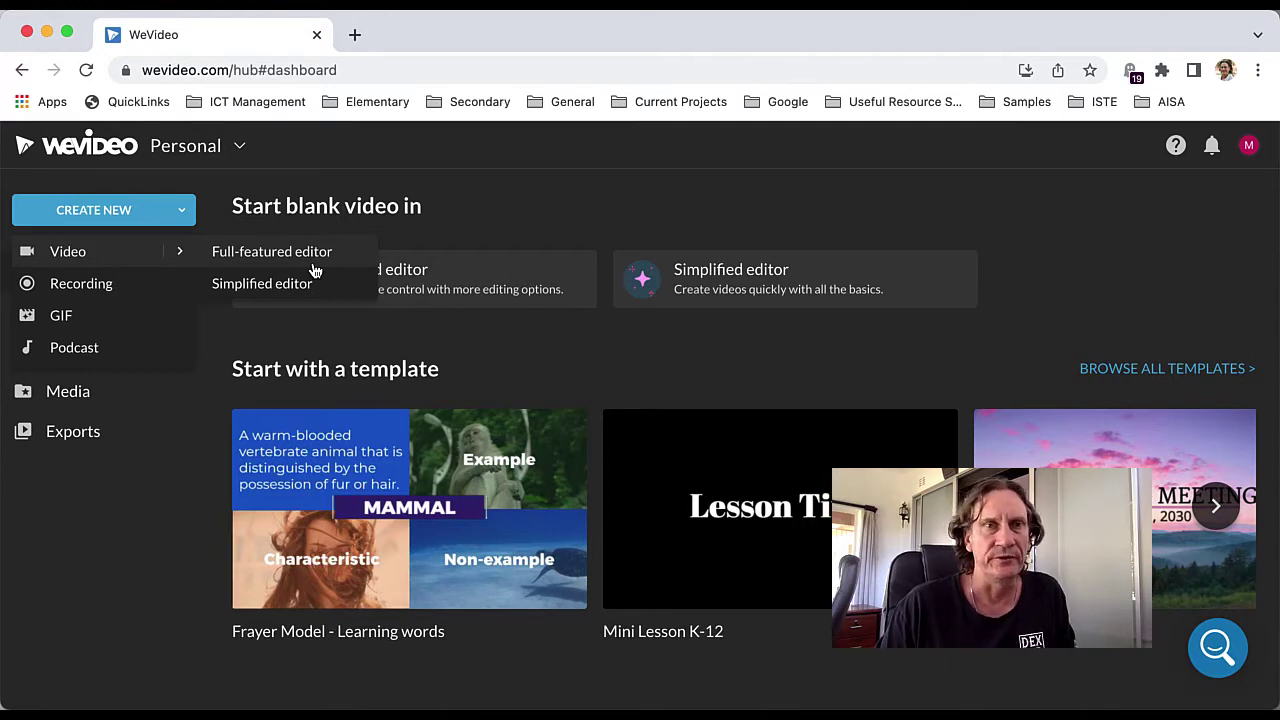
click(248, 260)
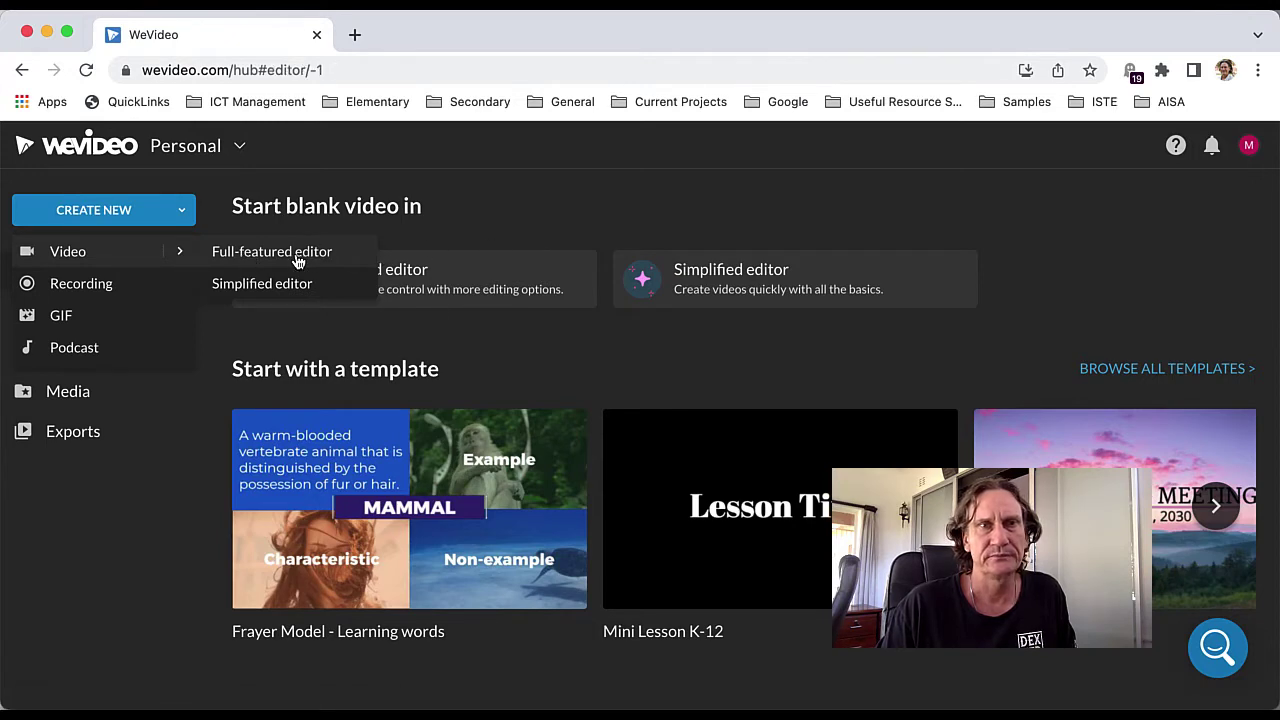
click(290, 253)
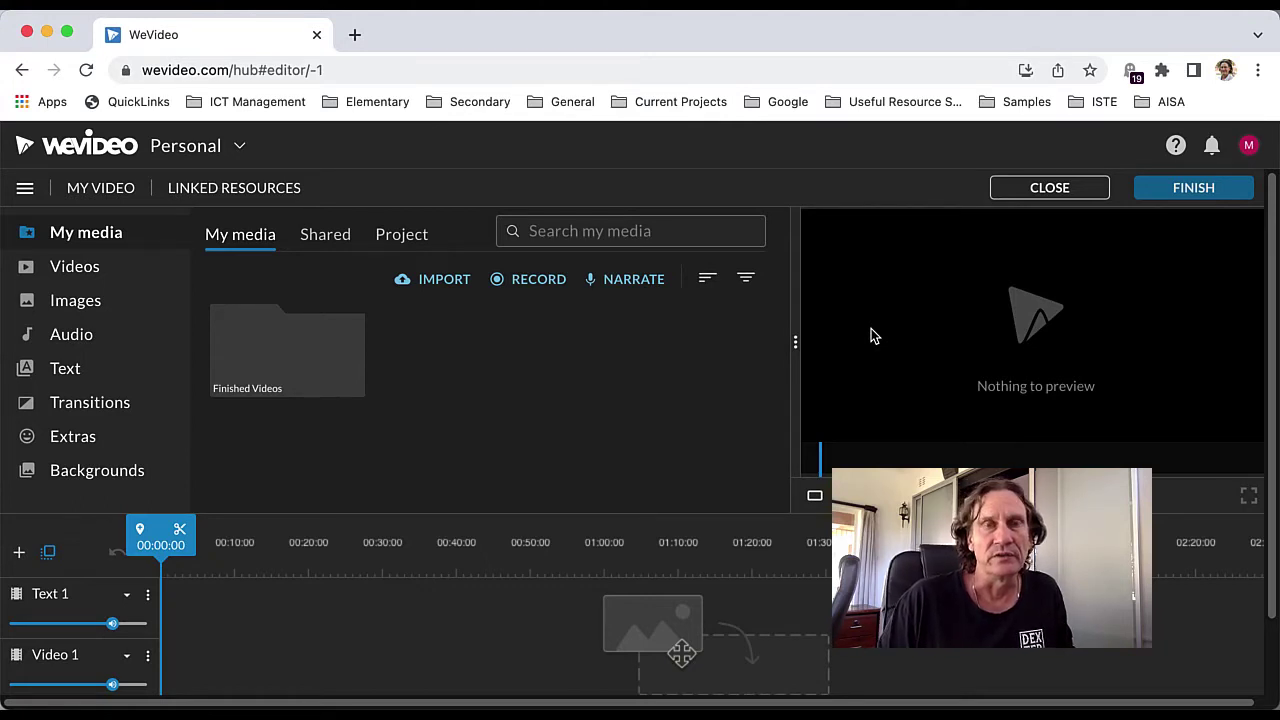
Step: Start a Google Drive import and browse the folders in My Drive
click(442, 292)
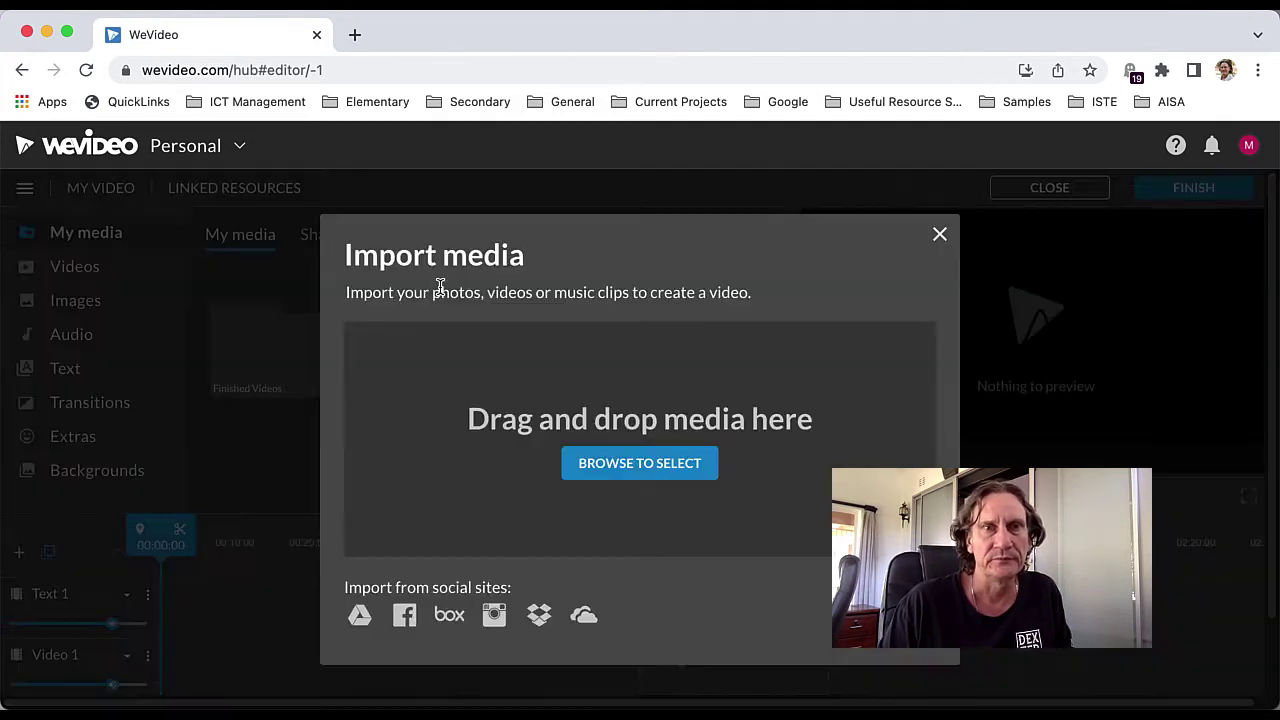
click(357, 622)
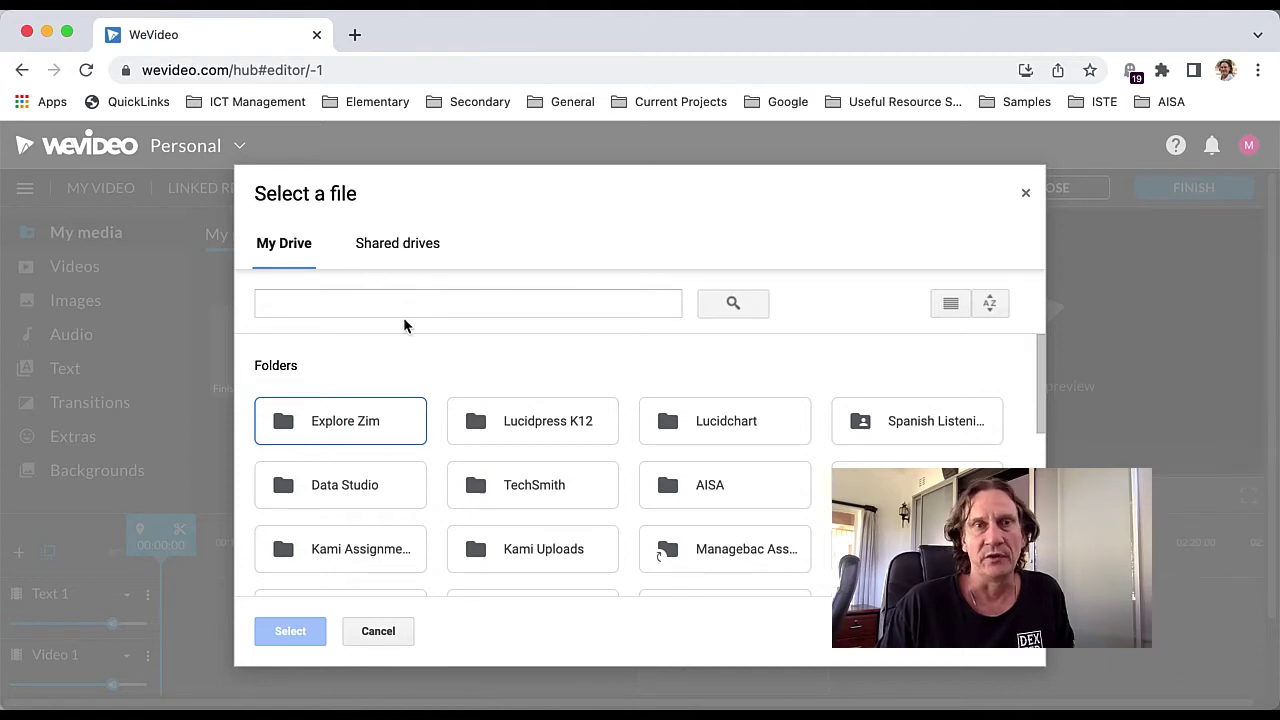
click(400, 250)
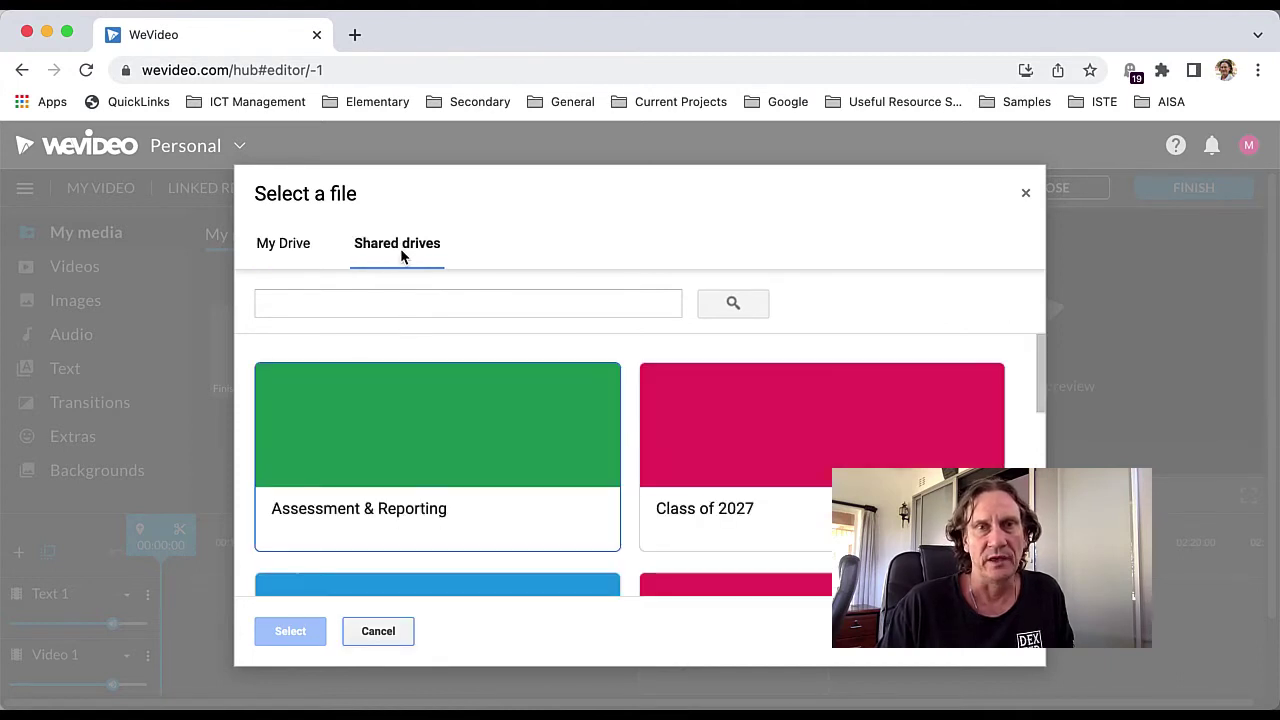
click(308, 254)
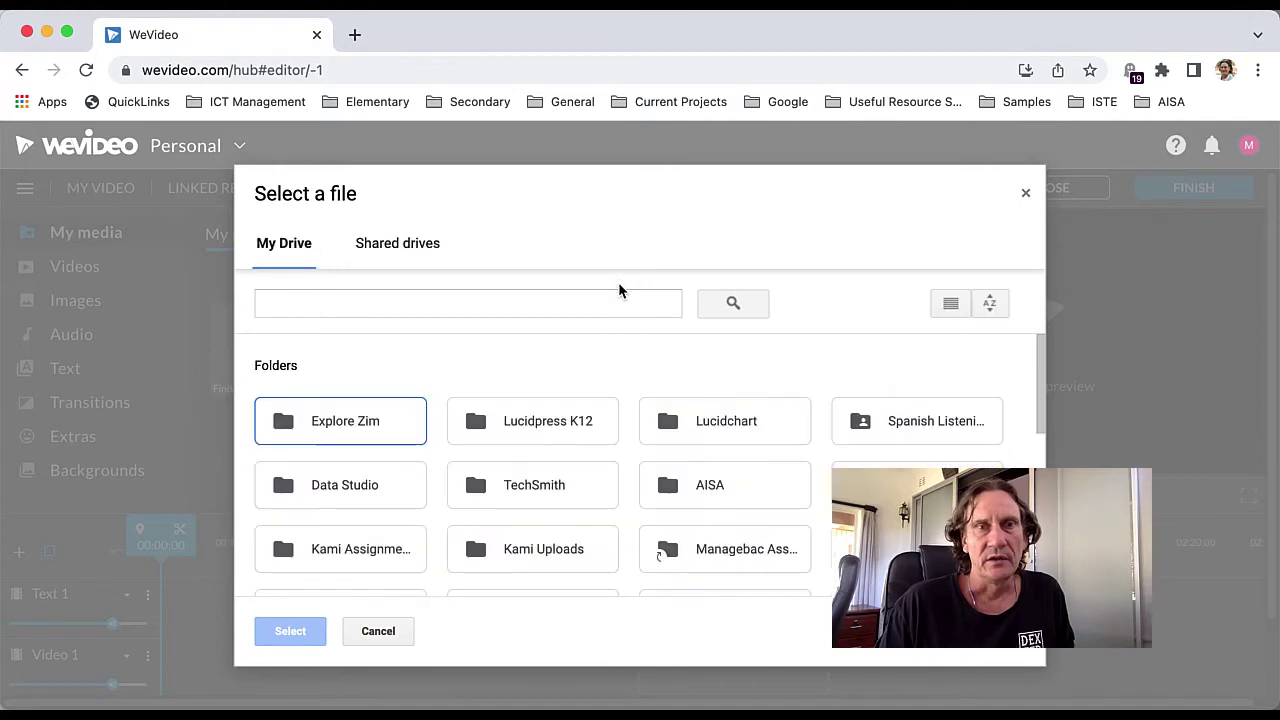
scroll(564, 402, down, 2)
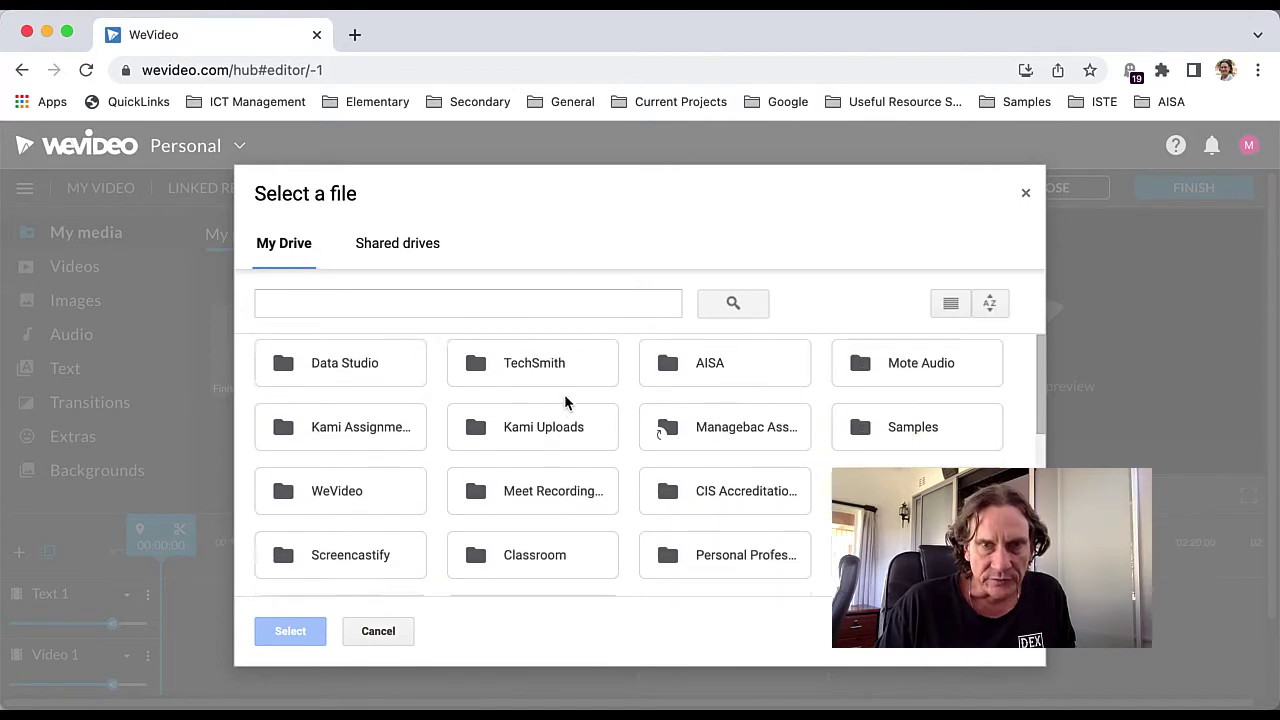
Step: Import the Edtech philosophy meeting recording from the Meet Recordings folder into My media
click(524, 478)
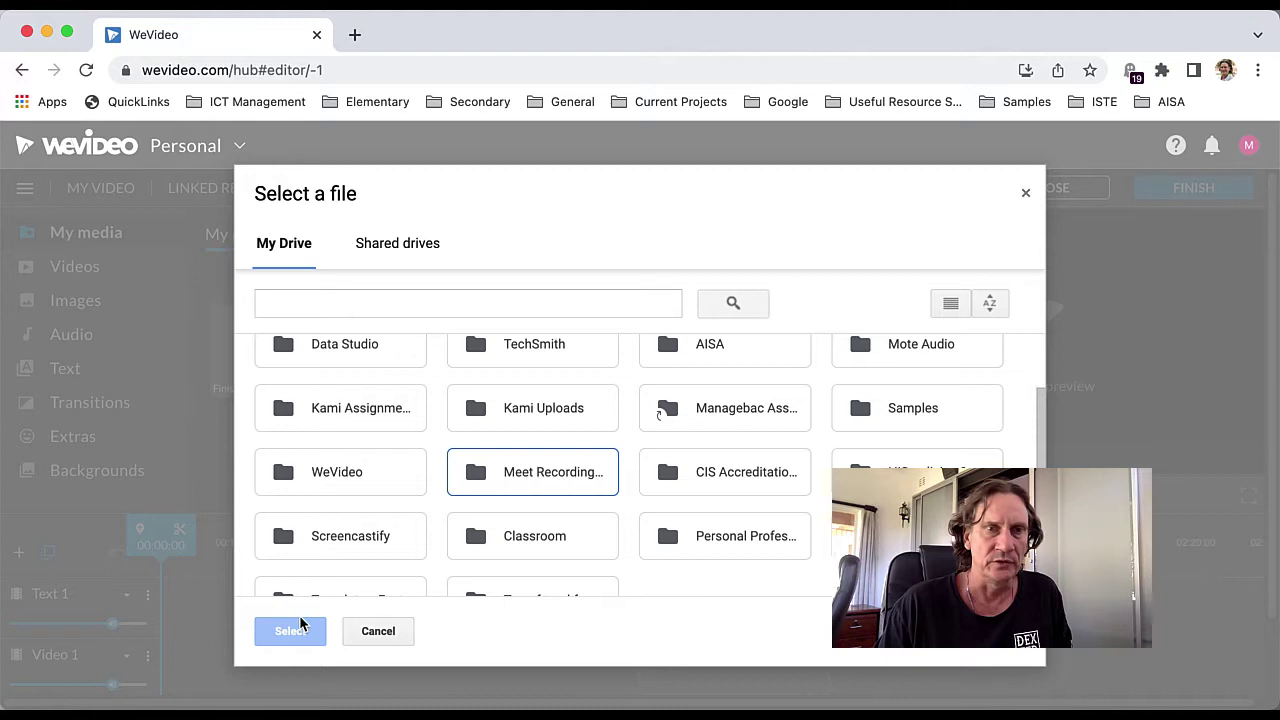
double_click(521, 479)
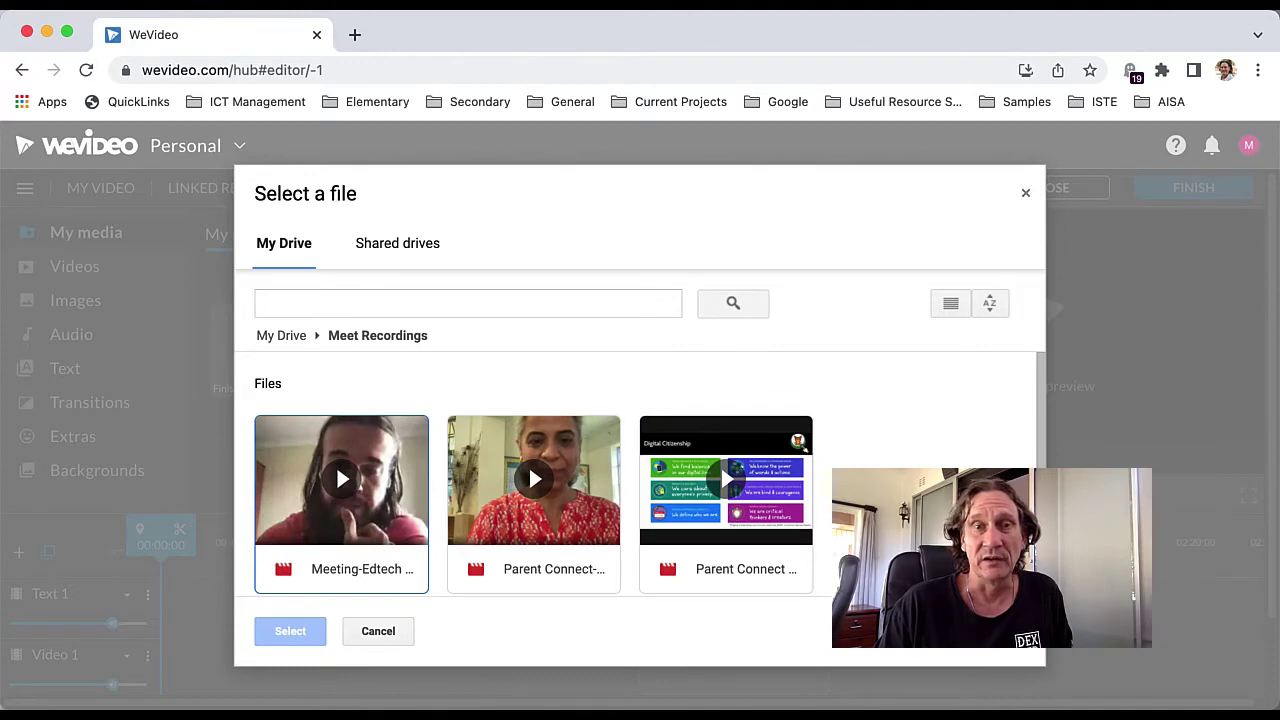
scroll(528, 463, down, 1)
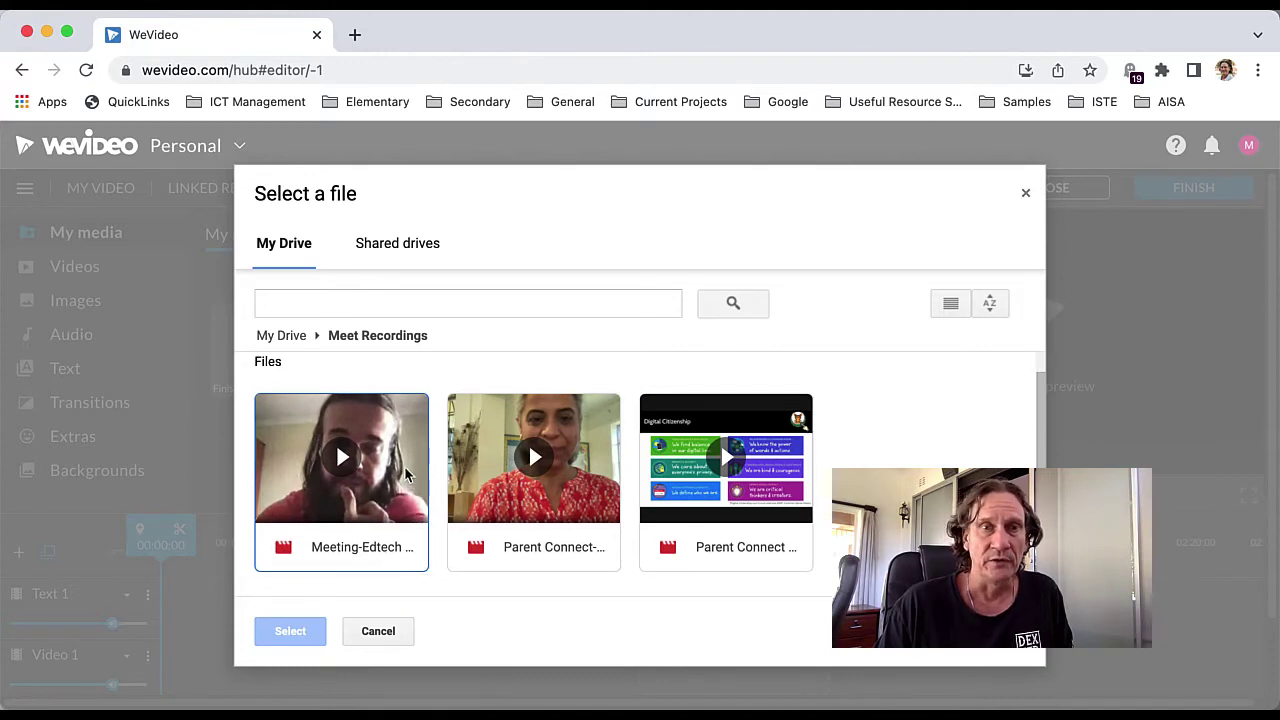
click(407, 475)
double_click(407, 475)
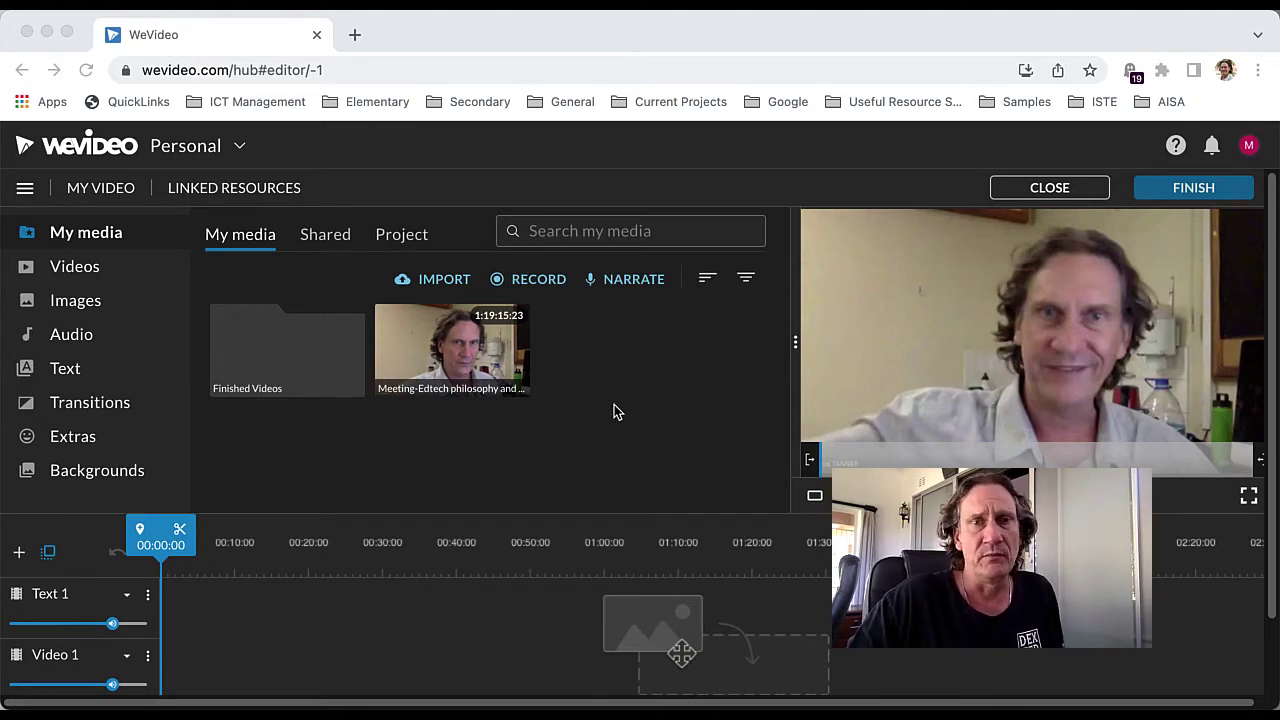
click(455, 360)
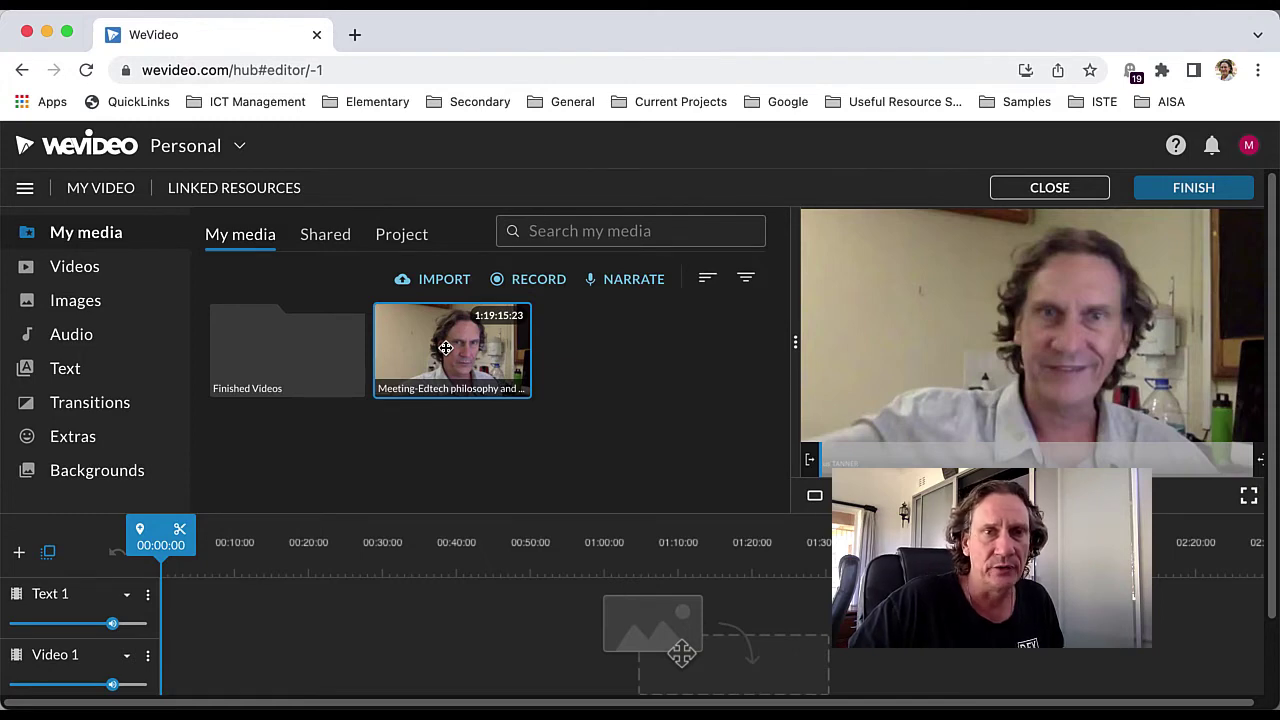
Step: Drag the 1:19:15 meeting recording onto the Video 1 track and select it to open its clip editor
drag(217, 631, 166, 663)
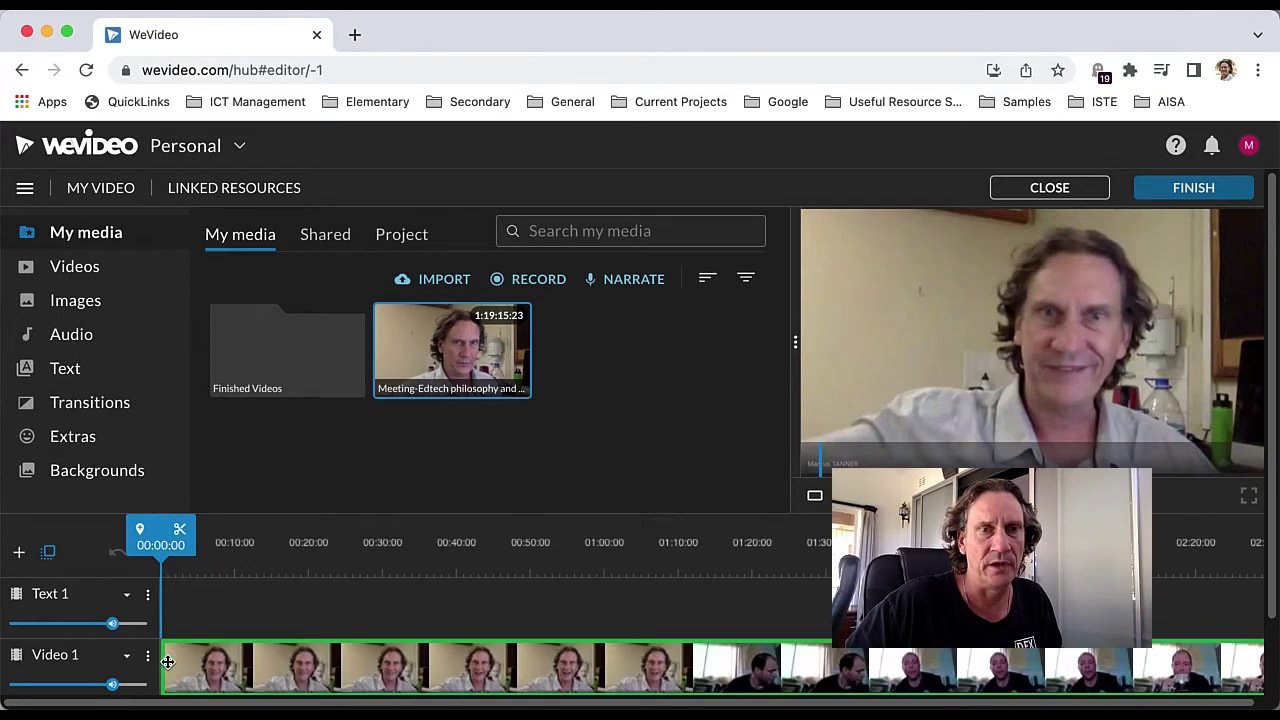
click(220, 640)
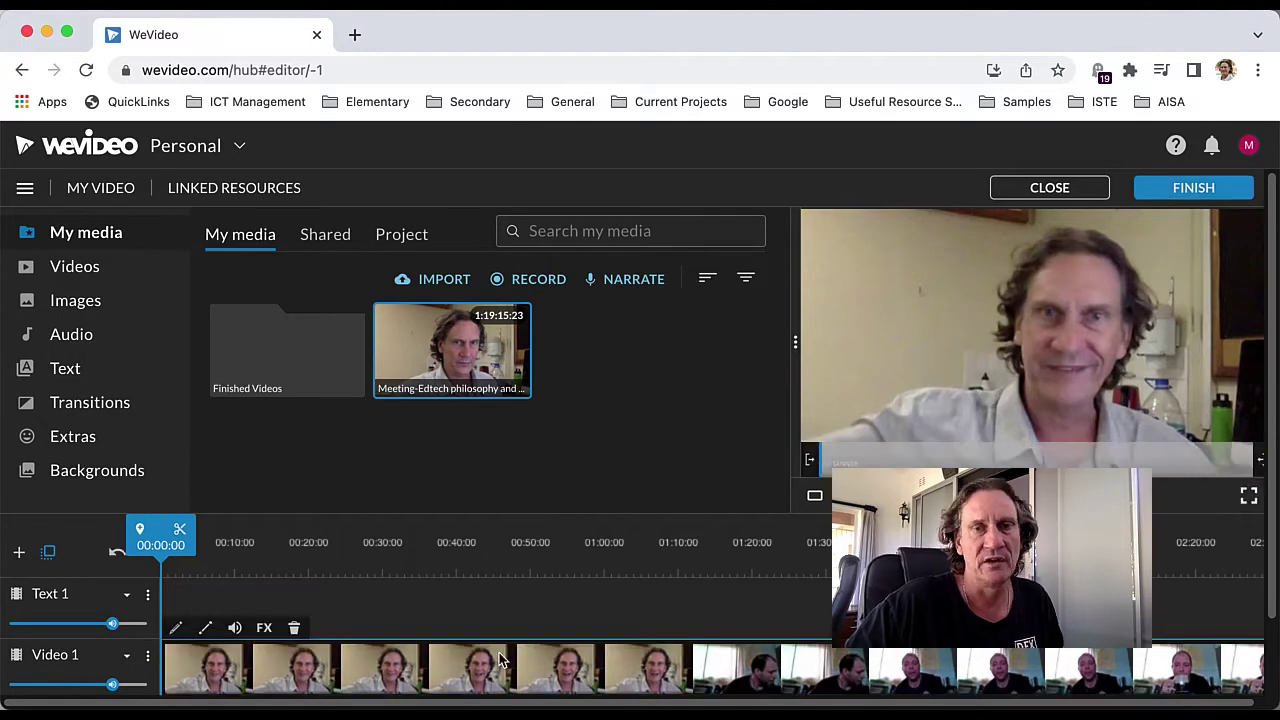
scroll(557, 602, right, 5)
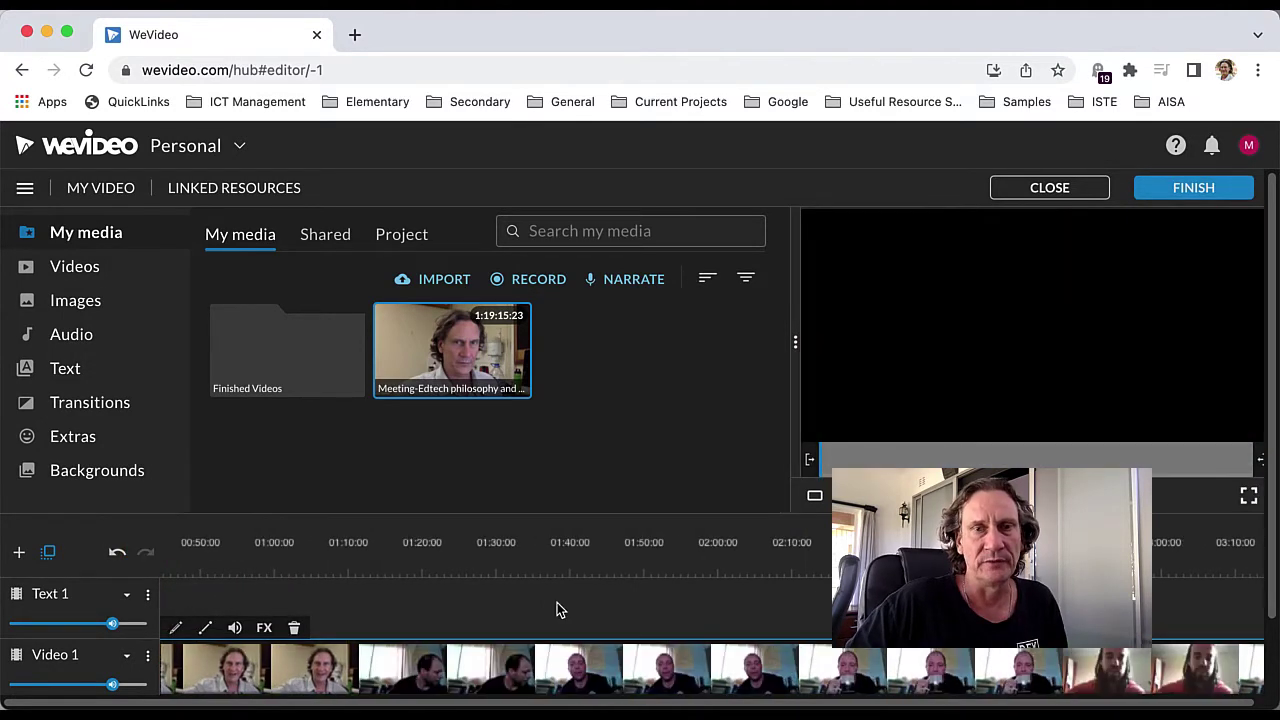
scroll(558, 609, left, 6)
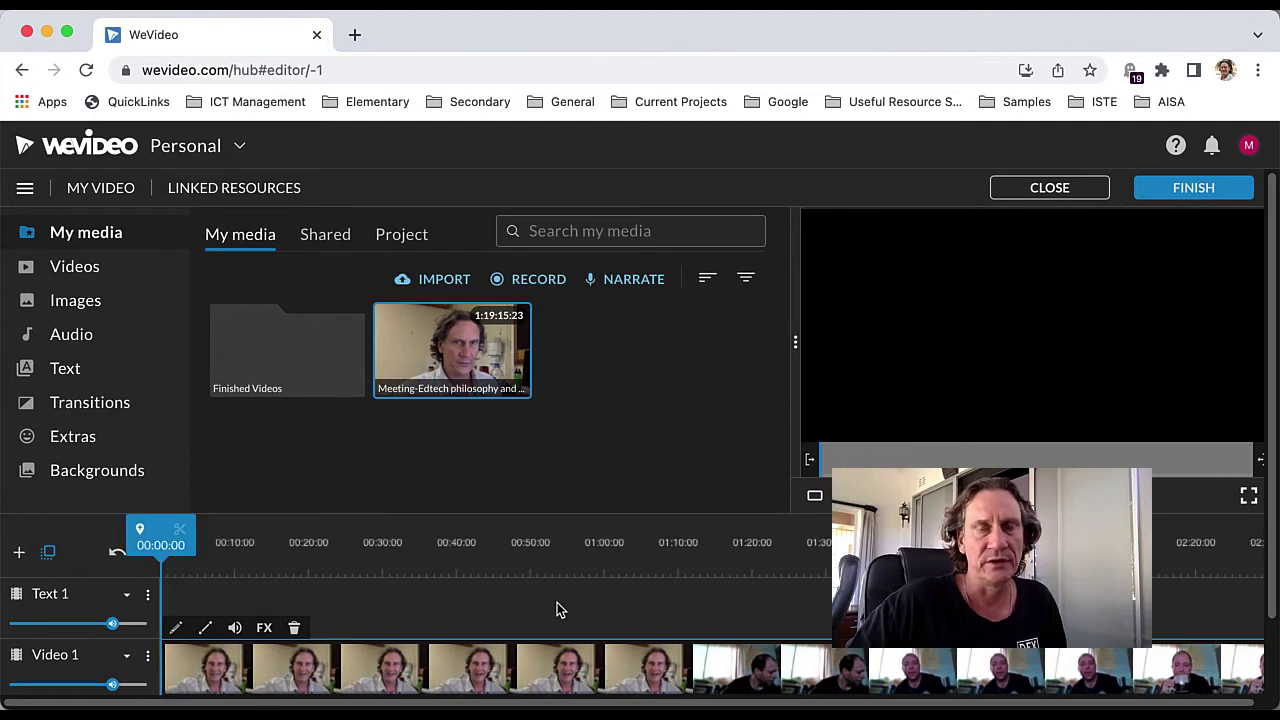
scroll(557, 605, down, 2)
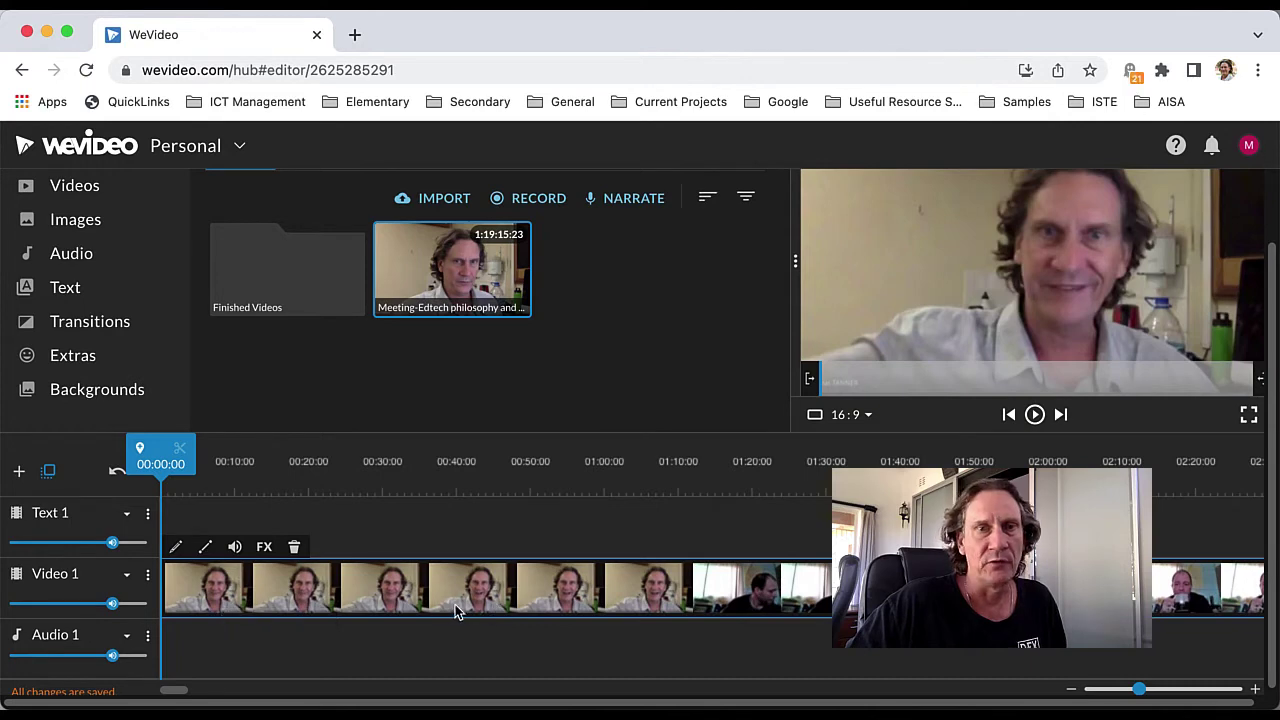
scroll(470, 606, right, 2)
scroll(447, 607, left, 2)
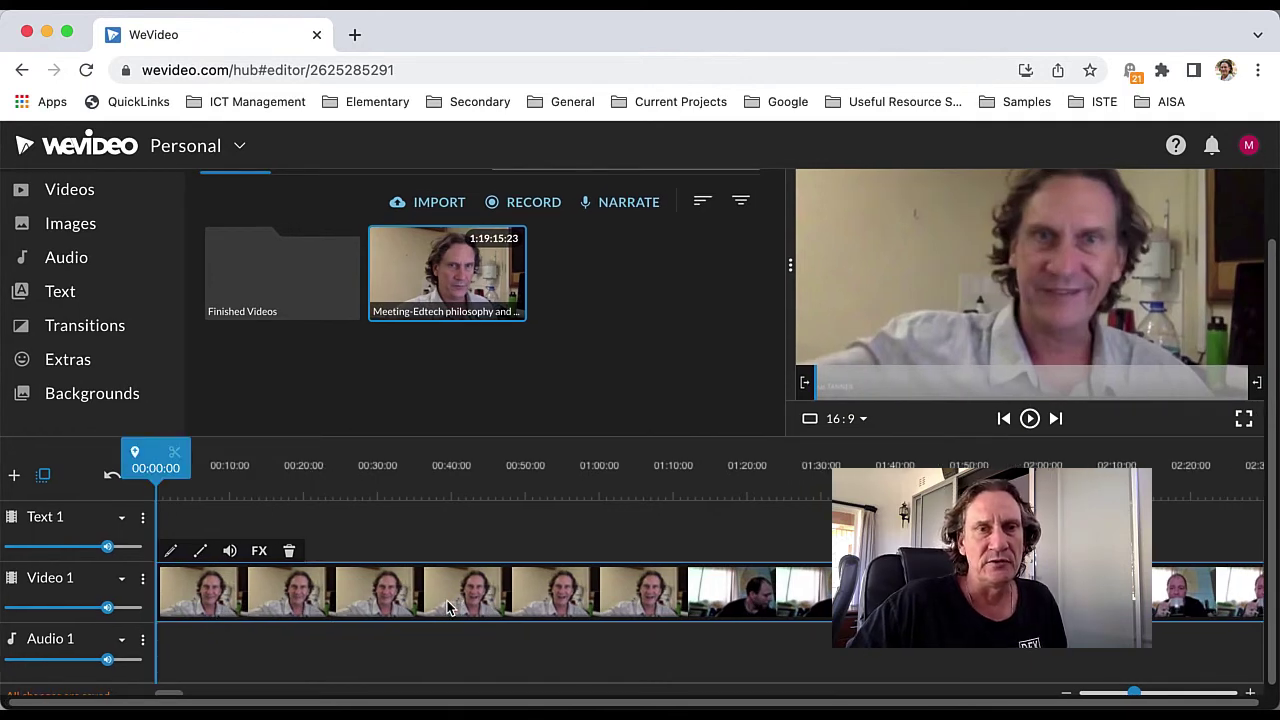
Step: Open the meeting clip's editing settings and view its Crop options
click(171, 556)
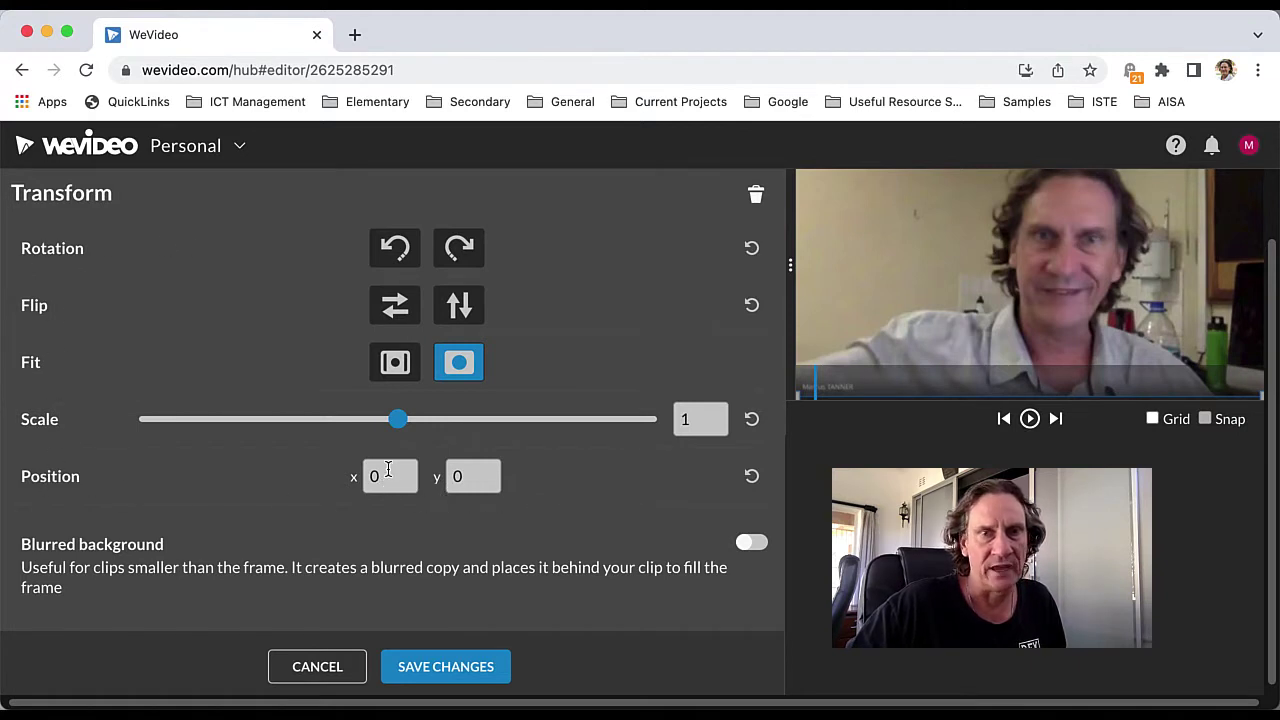
scroll(400, 505, left, 1)
scroll(328, 476, down, 1)
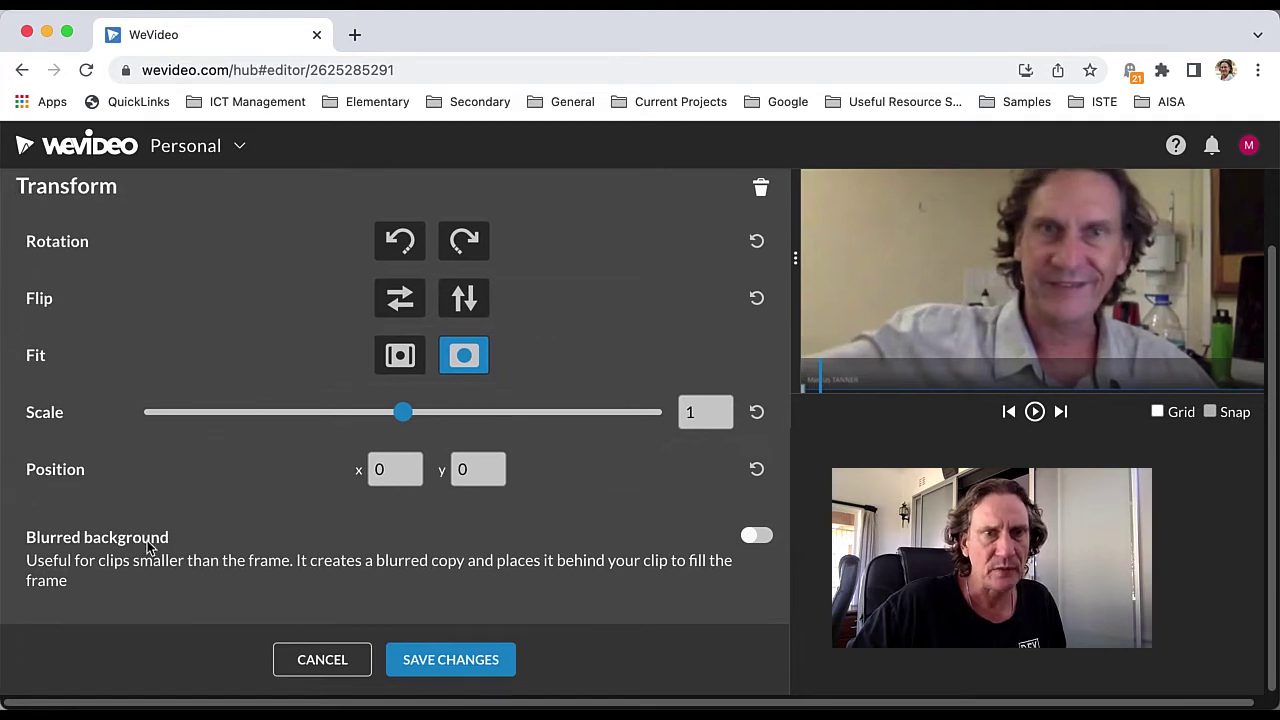
scroll(248, 460, up, 2)
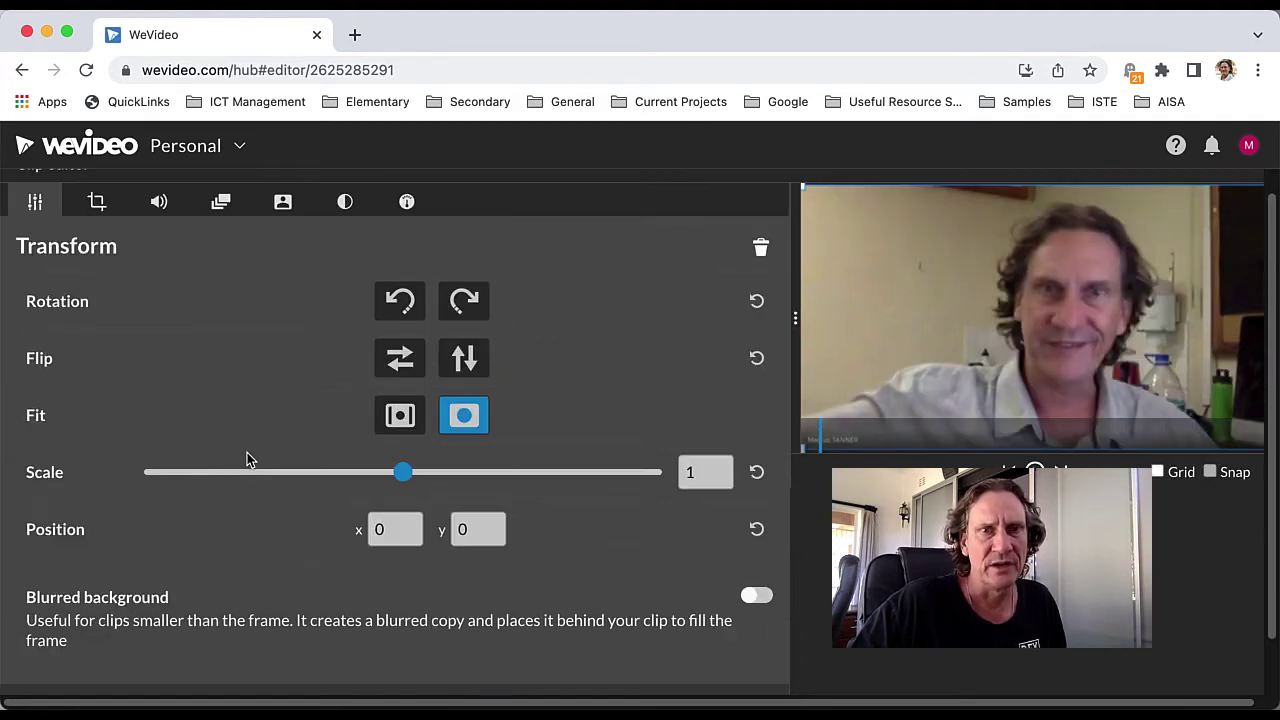
scroll(276, 442, up, 1)
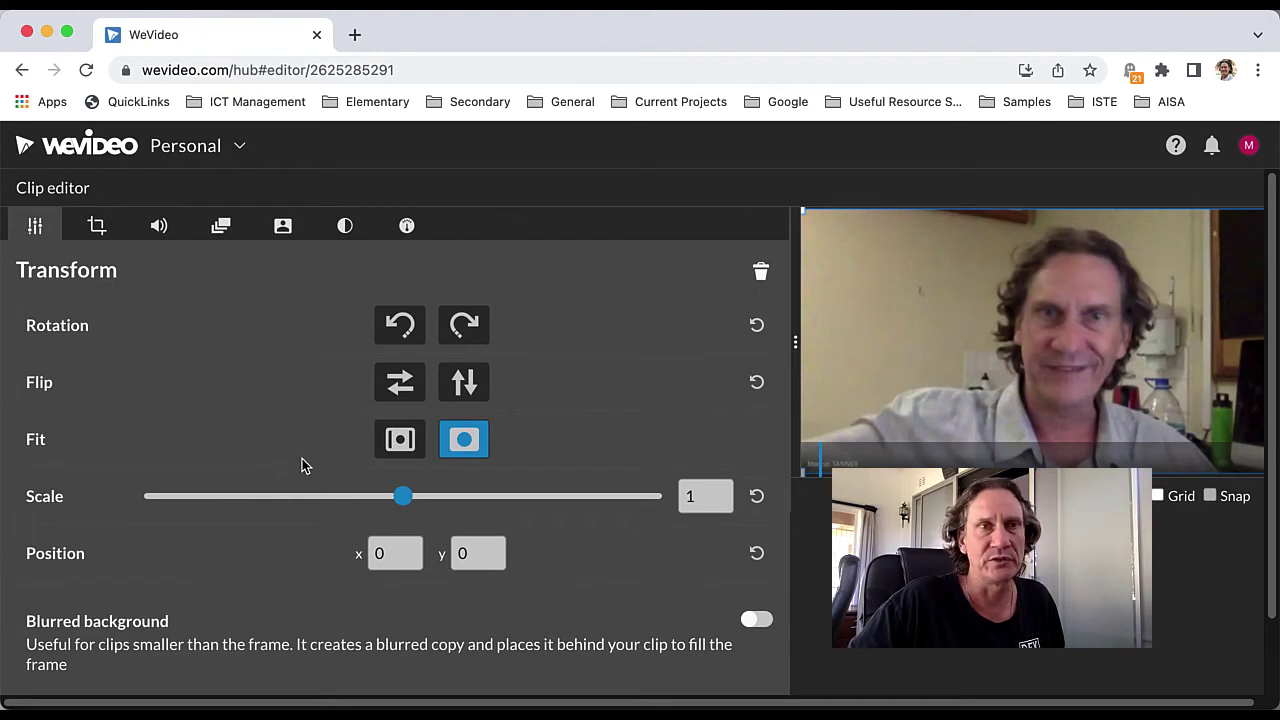
click(97, 228)
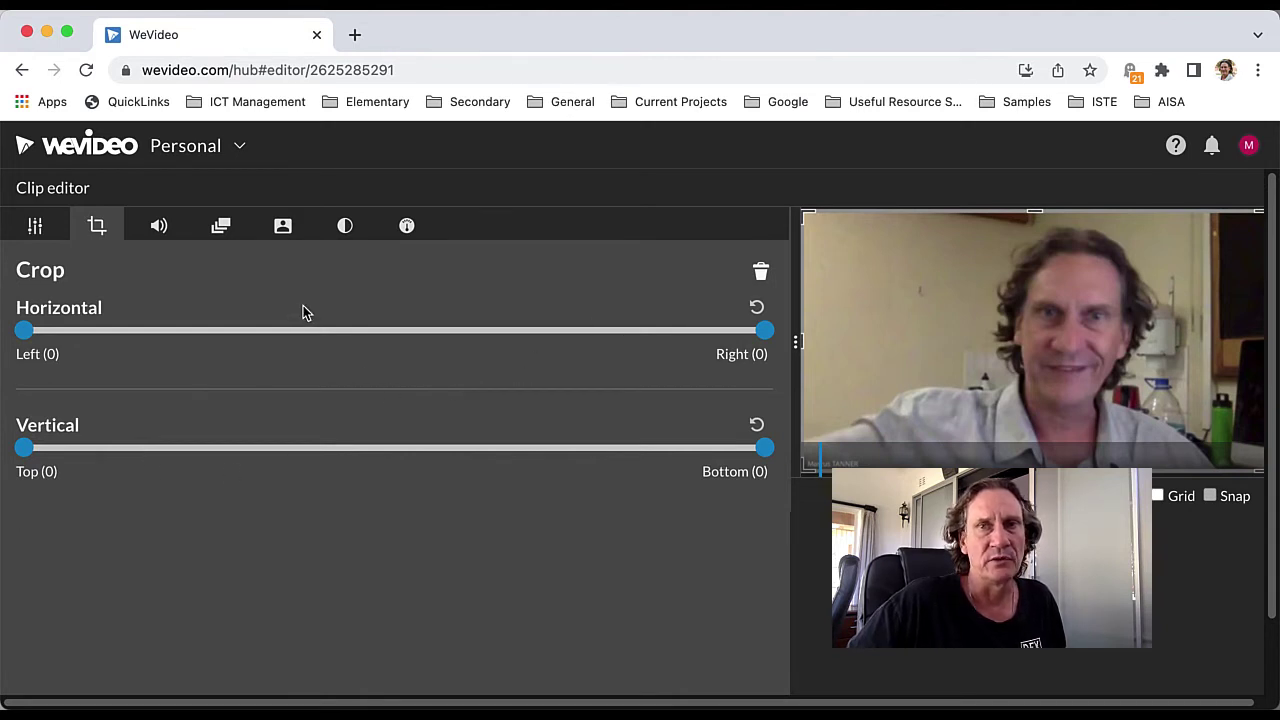
Step: Review the Volume, Animation, Color Keying and Transform settings, leaving scale 1 and position 0, 0
click(161, 227)
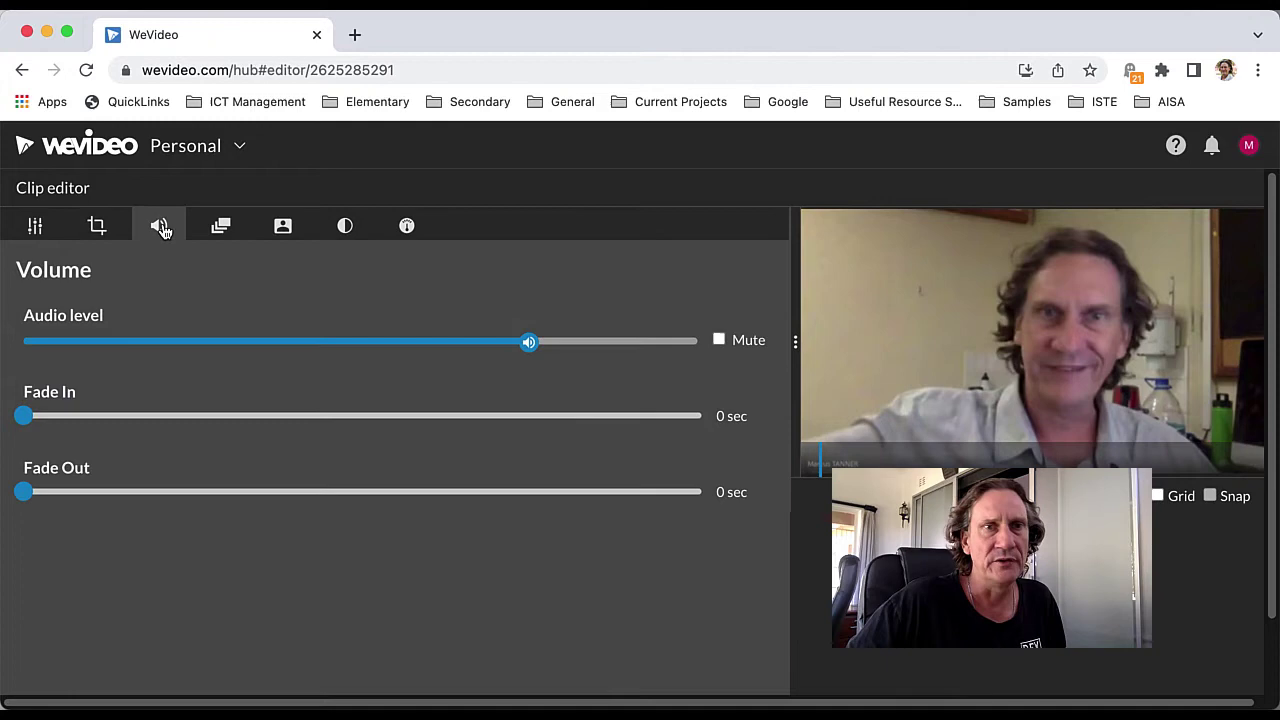
click(223, 228)
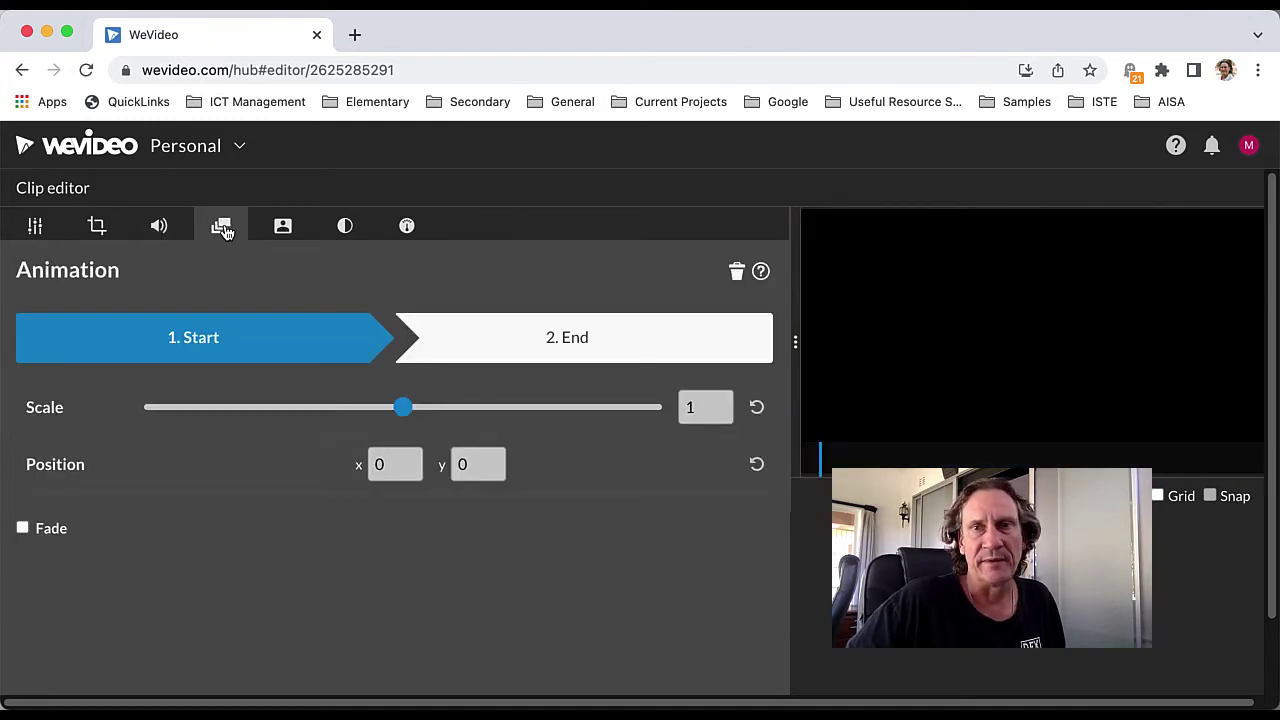
click(284, 228)
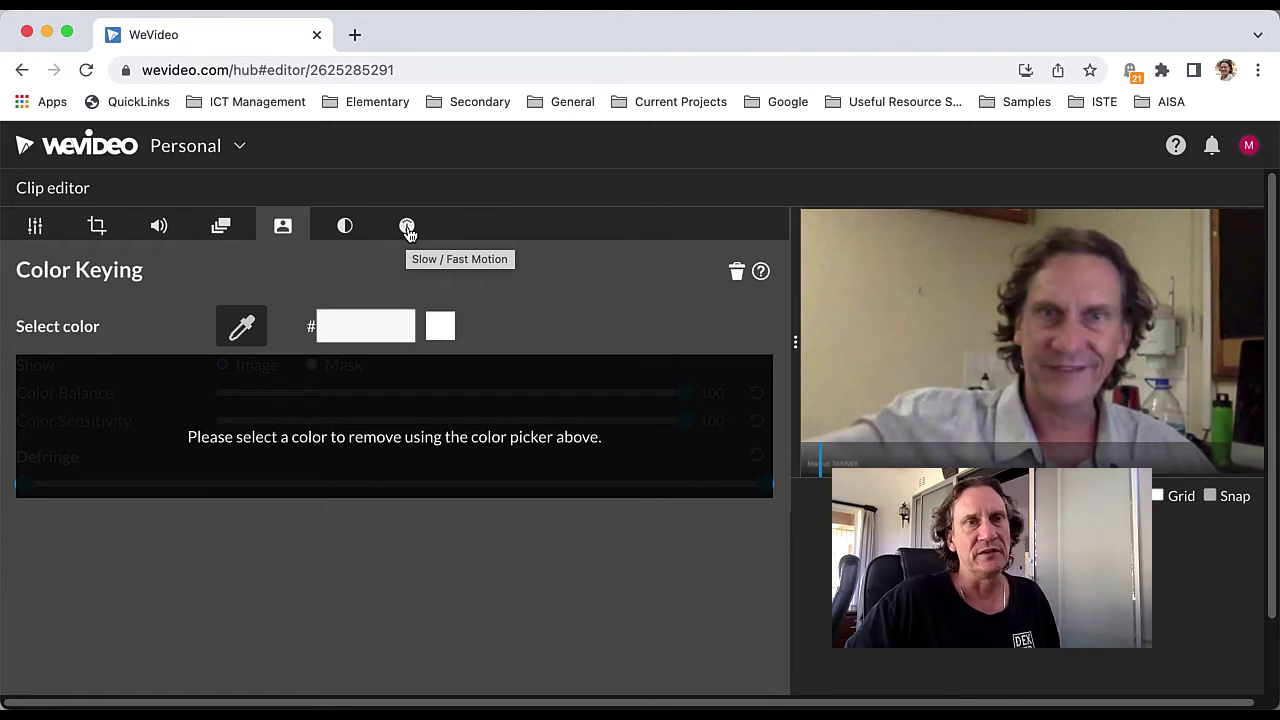
click(36, 229)
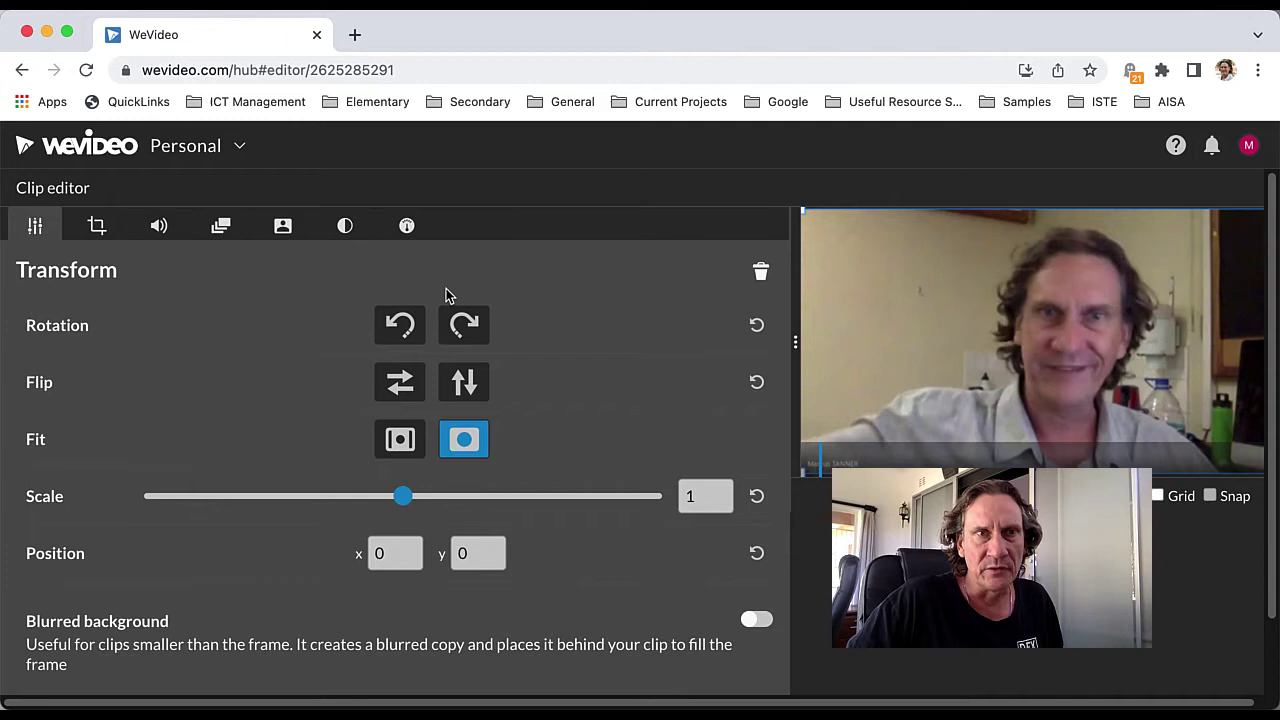
scroll(314, 417, down, 2)
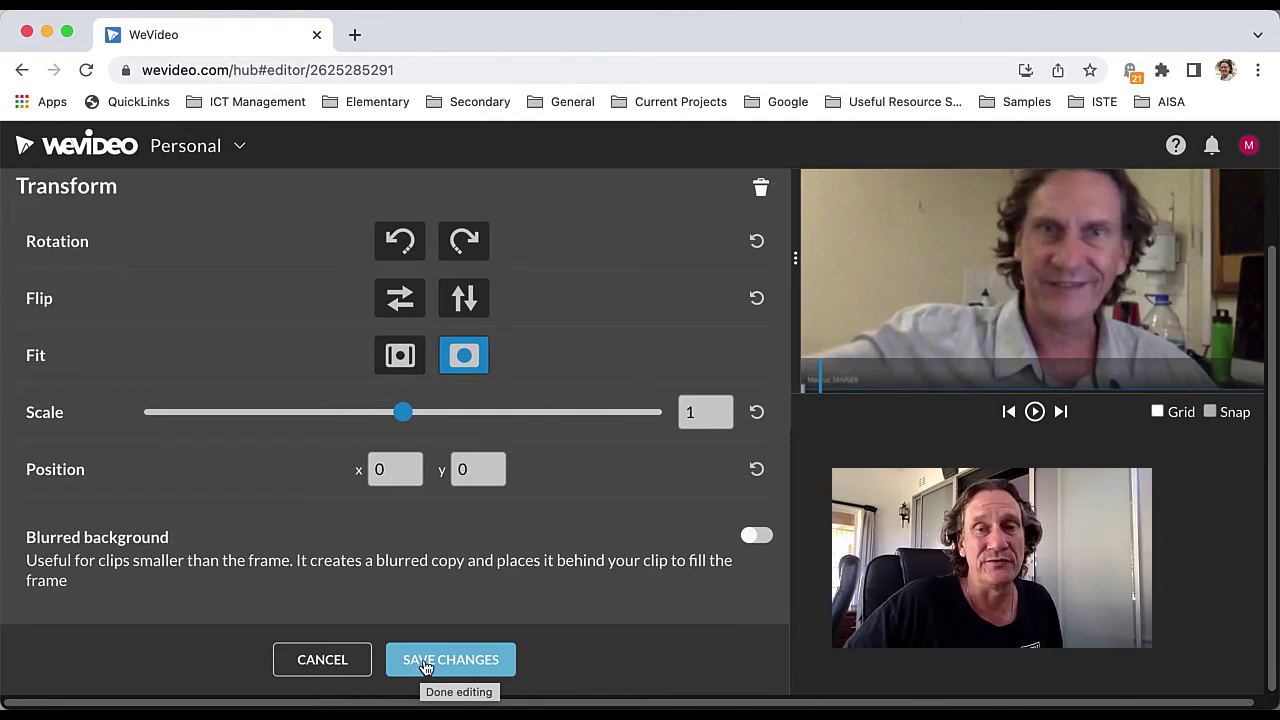
Step: Cancel the clip editor without saving and park the playhead at 01:11:00
click(322, 662)
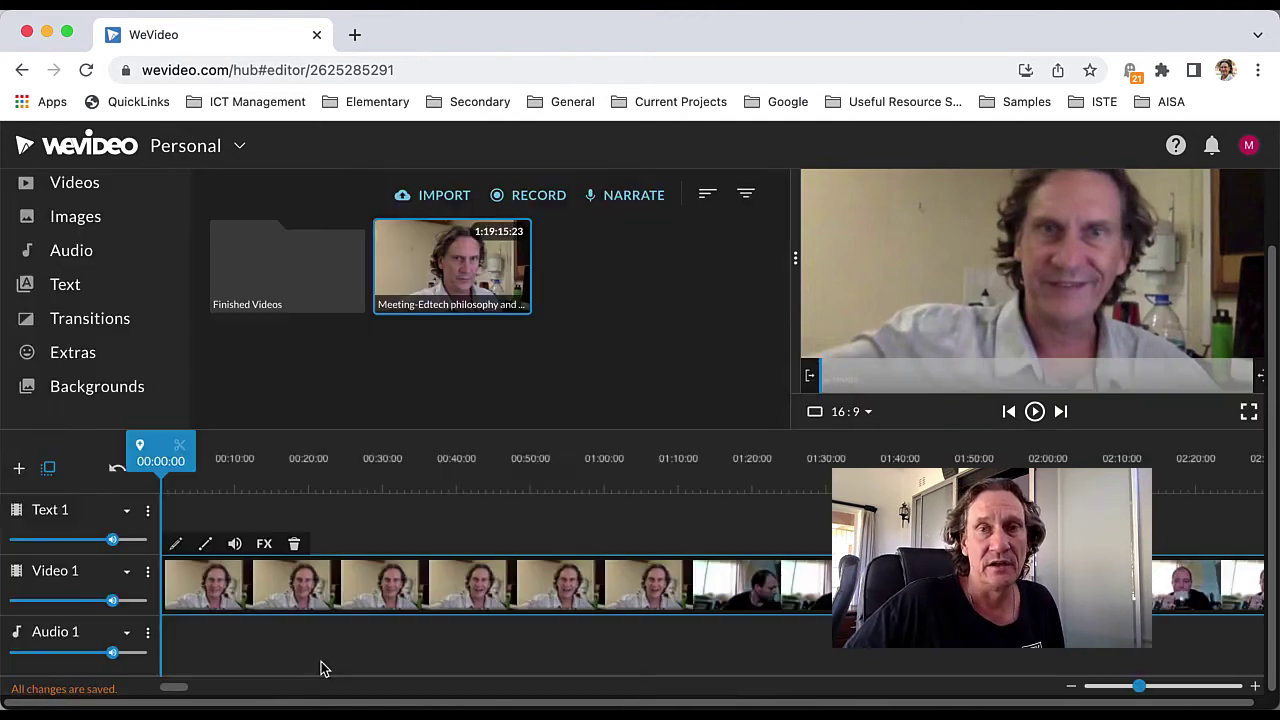
click(168, 460)
drag(168, 460, 400, 476)
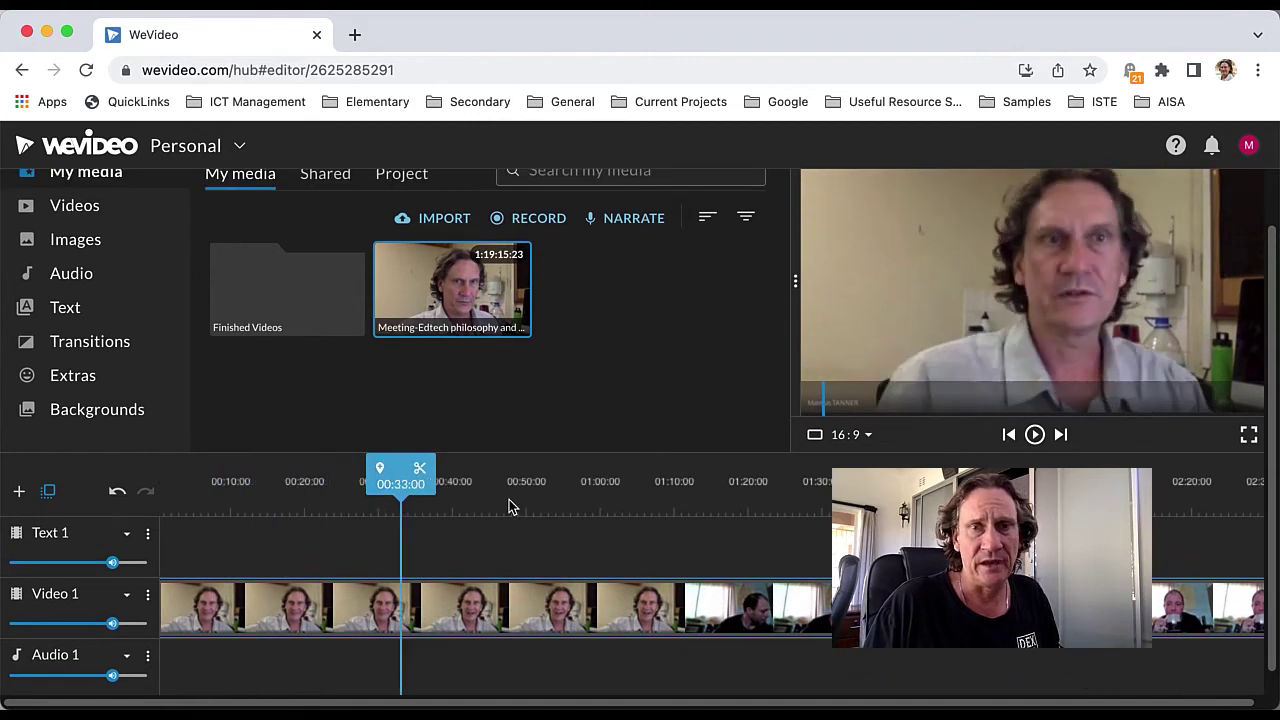
click(656, 521)
drag(655, 523, 674, 523)
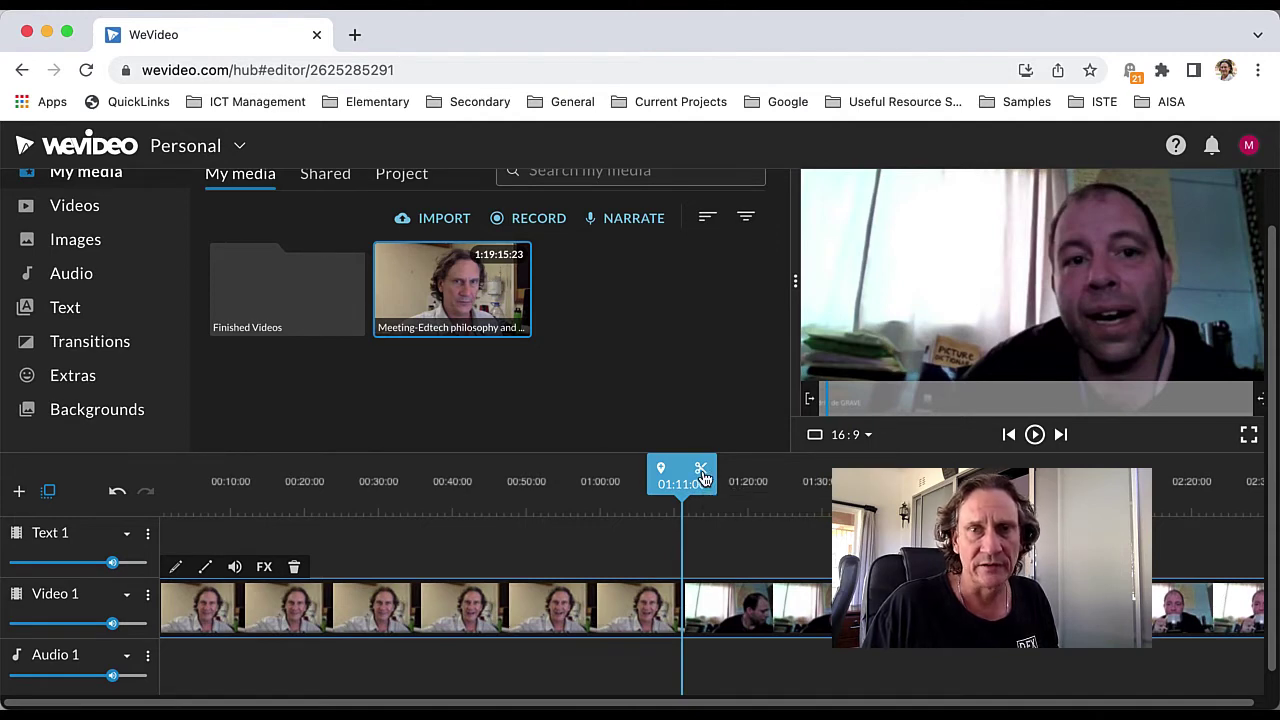
Step: Split the recording at 01:11:00 and delete the part before the cut
click(702, 474)
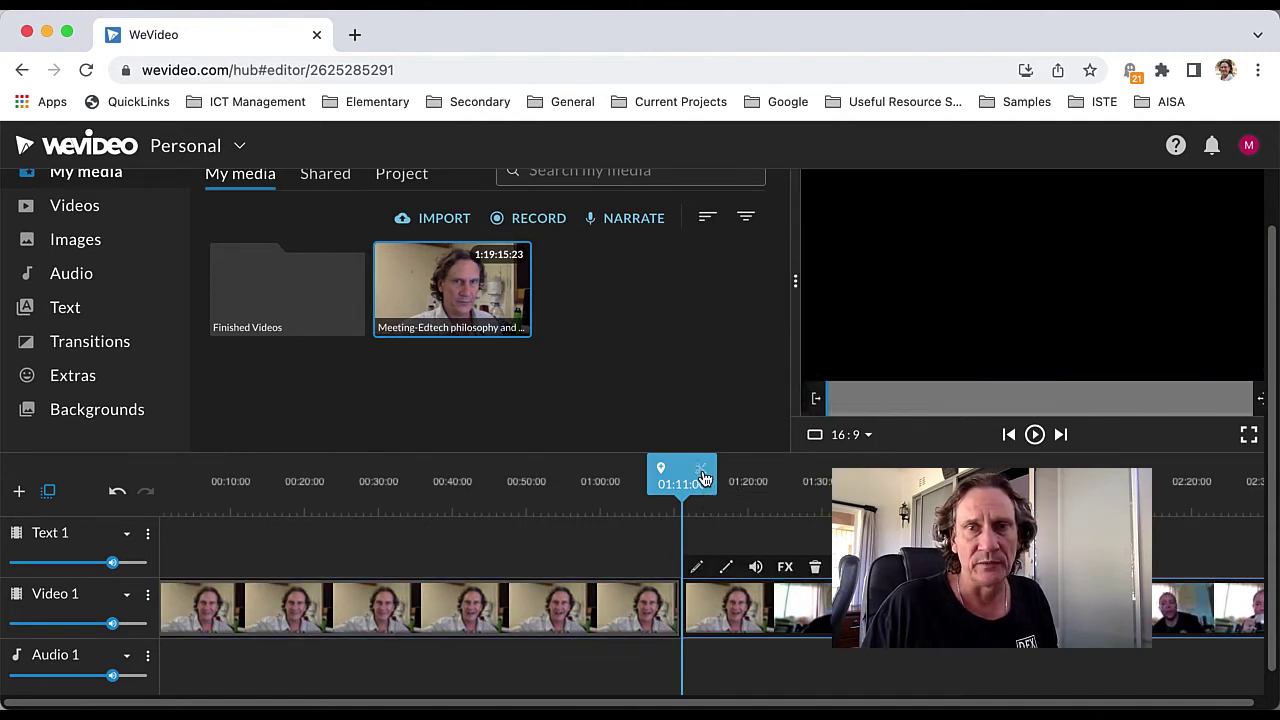
click(532, 617)
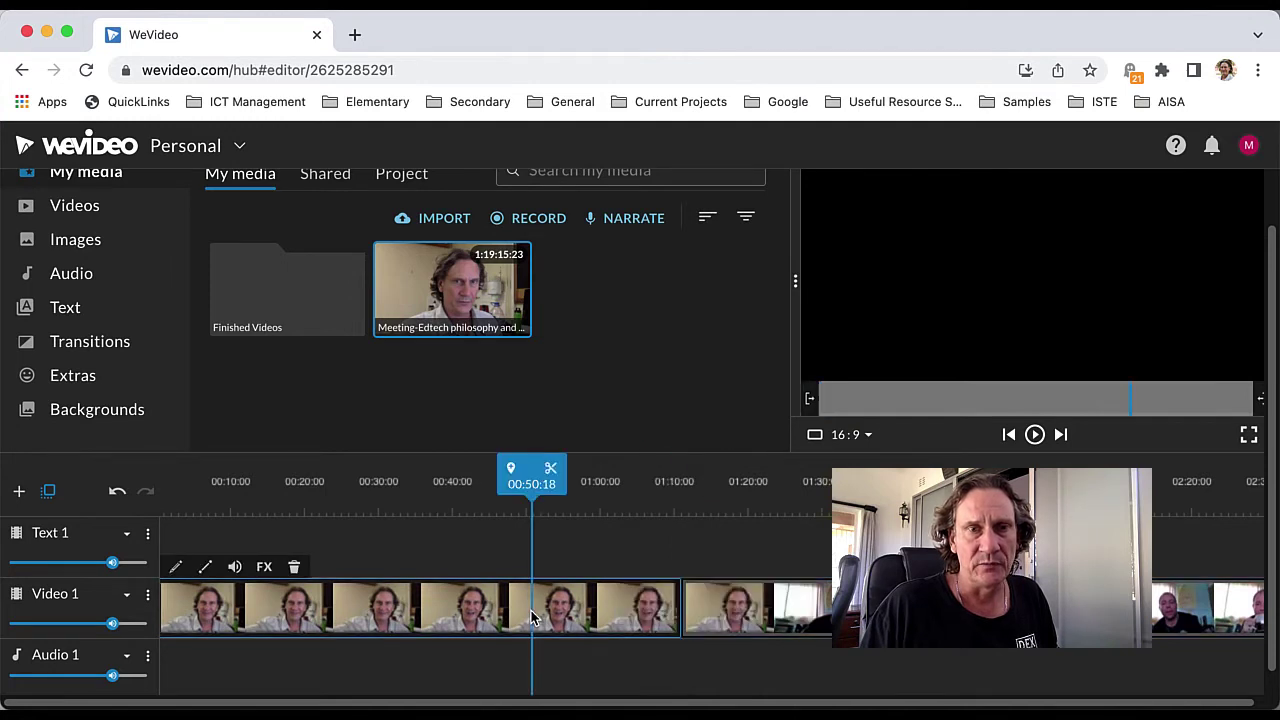
click(798, 622)
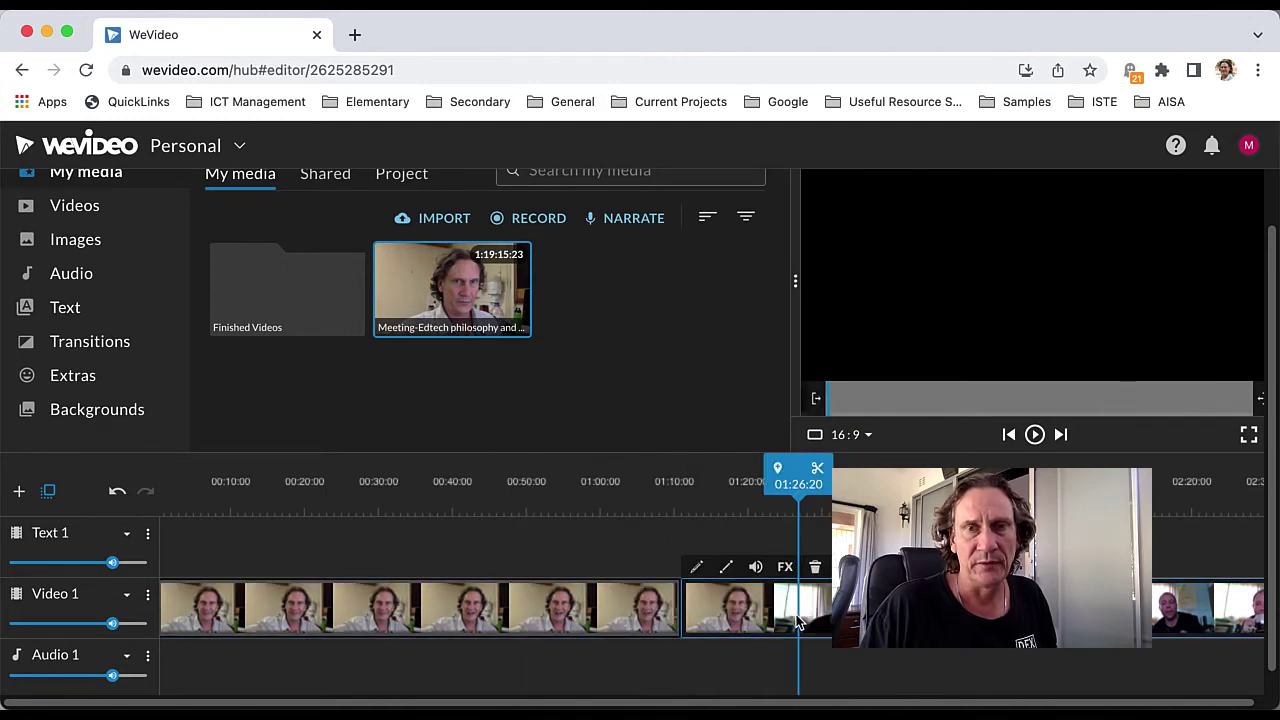
click(556, 610)
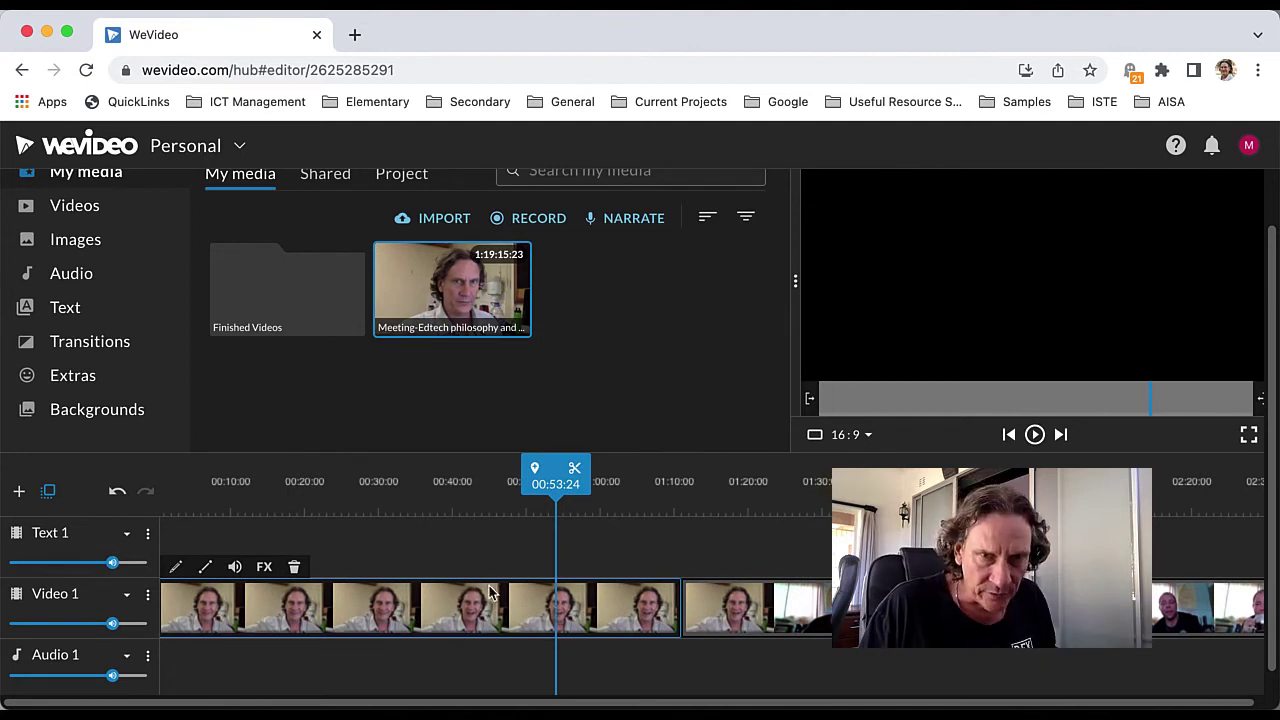
click(294, 568)
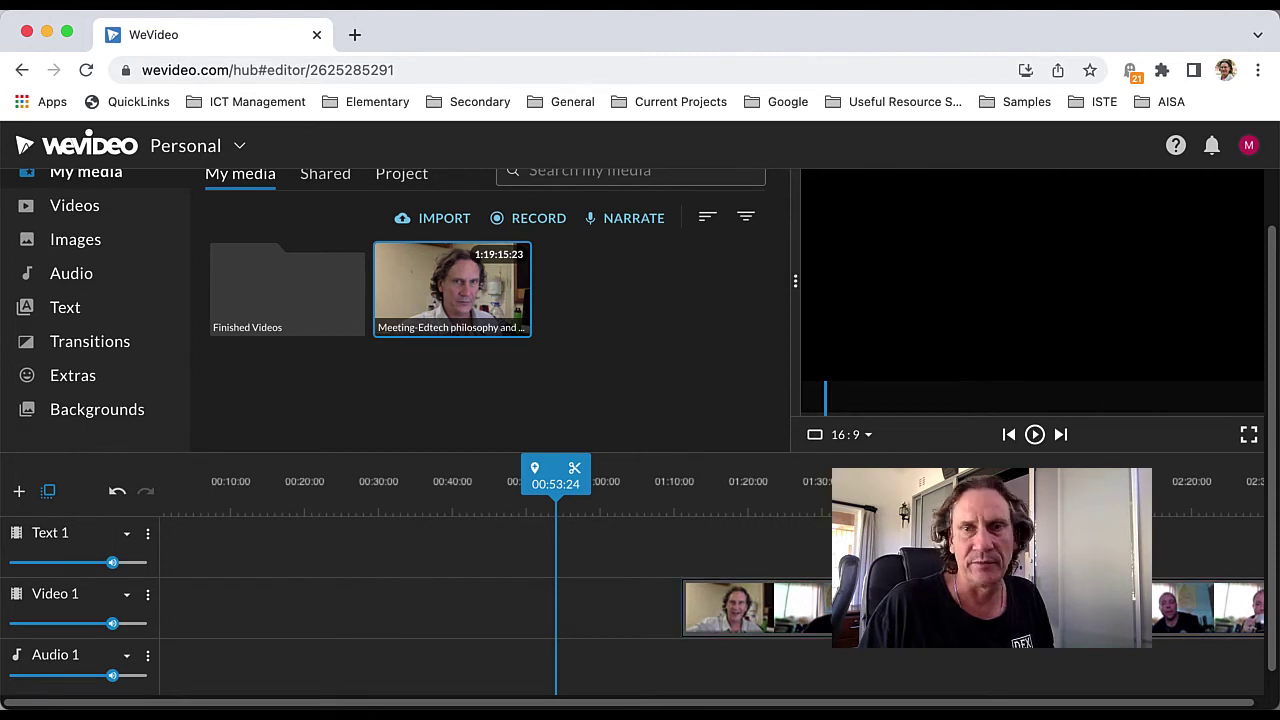
Step: Trim the clip's beginning to about 00:40 and move it back to the timeline start with no gap
click(924, 607)
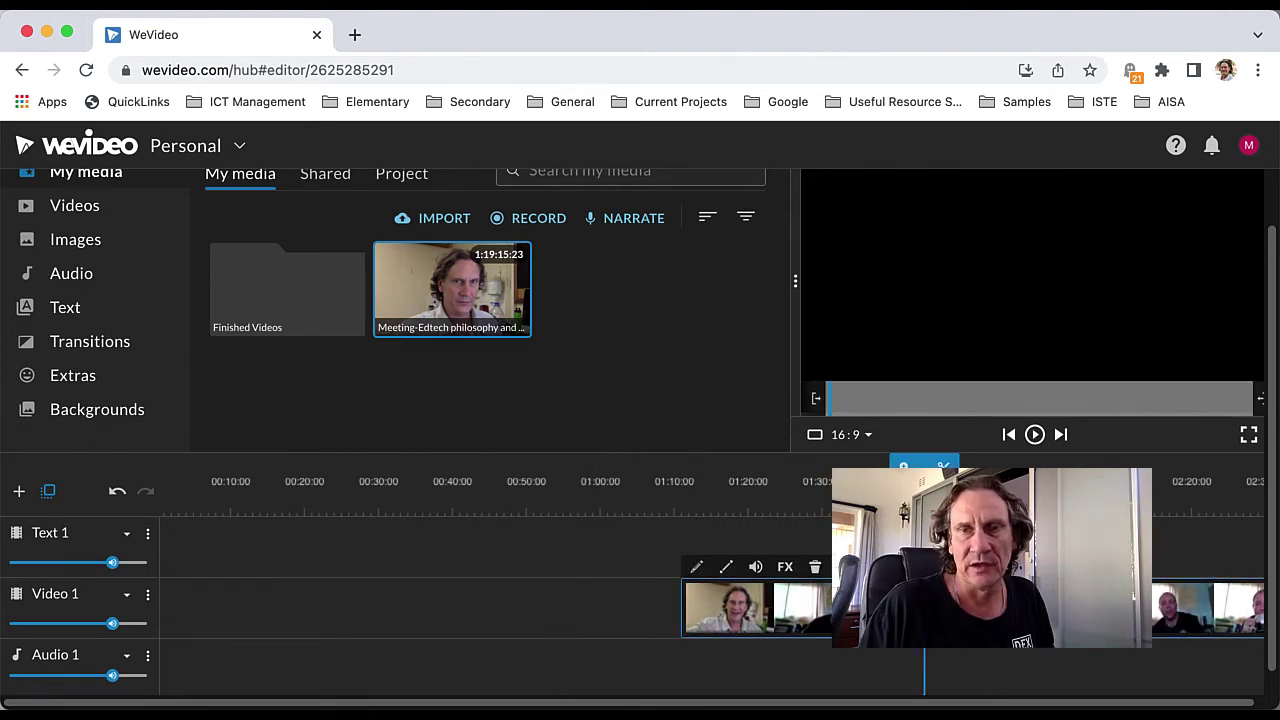
drag(733, 630, 434, 625)
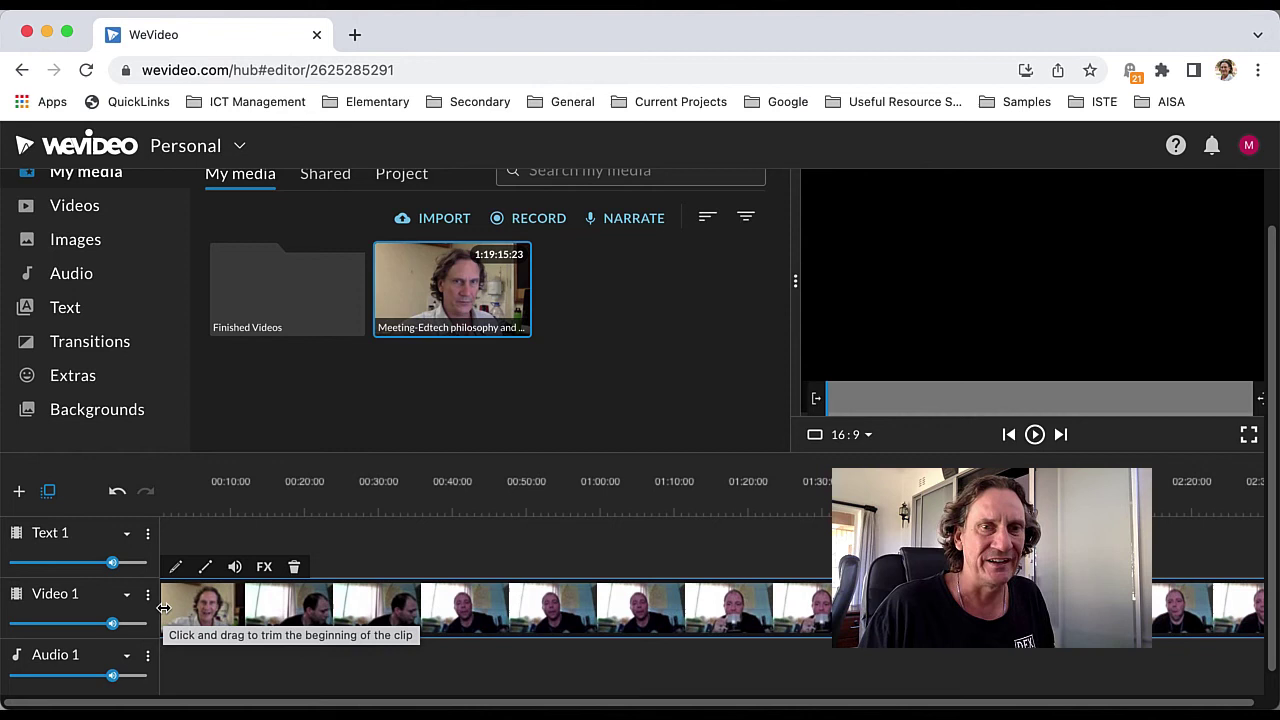
drag(163, 608, 286, 611)
drag(418, 613, 464, 614)
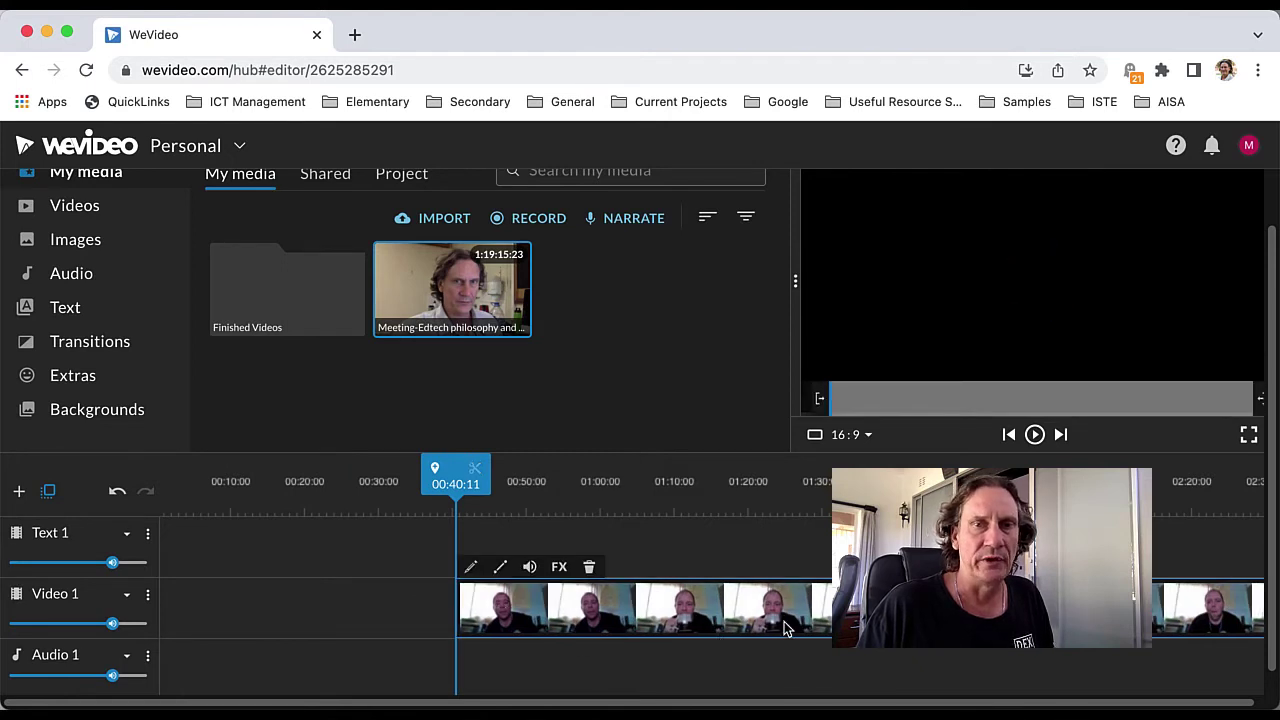
drag(743, 625, 497, 630)
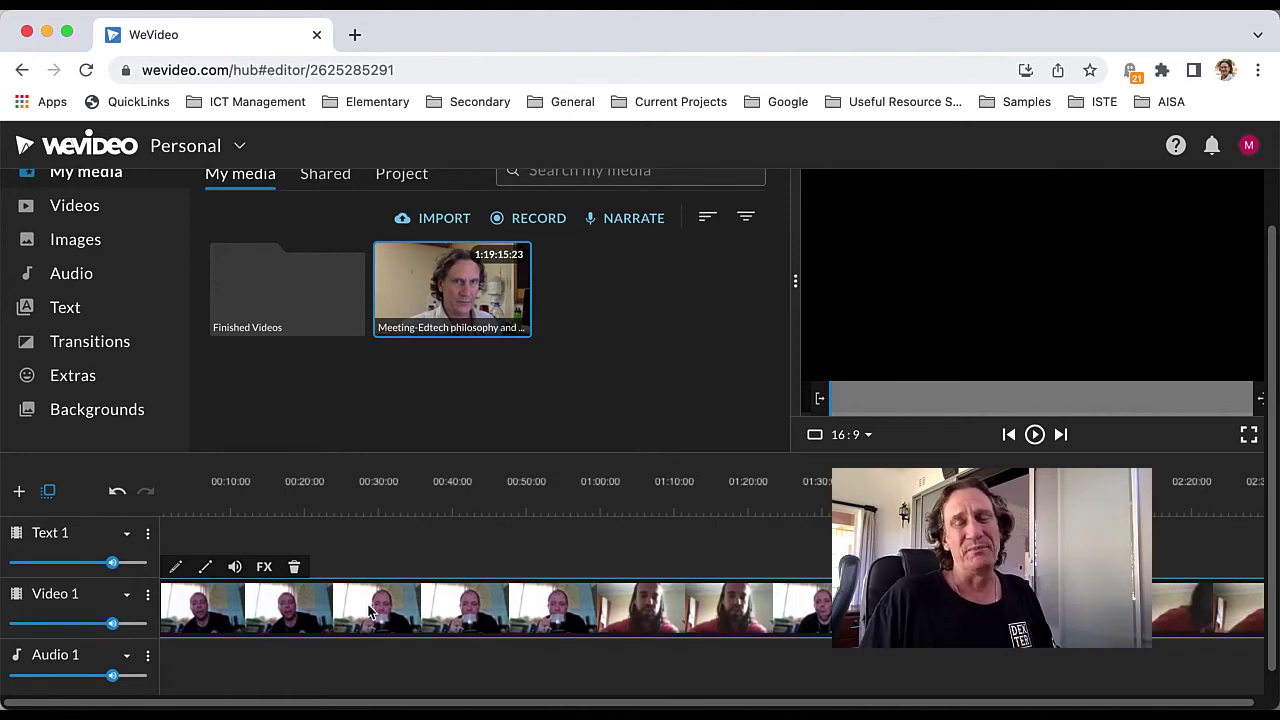
Step: Split the clip at 01:09:19, delete the piece after it, and slide the last clip left into the gap
click(656, 544)
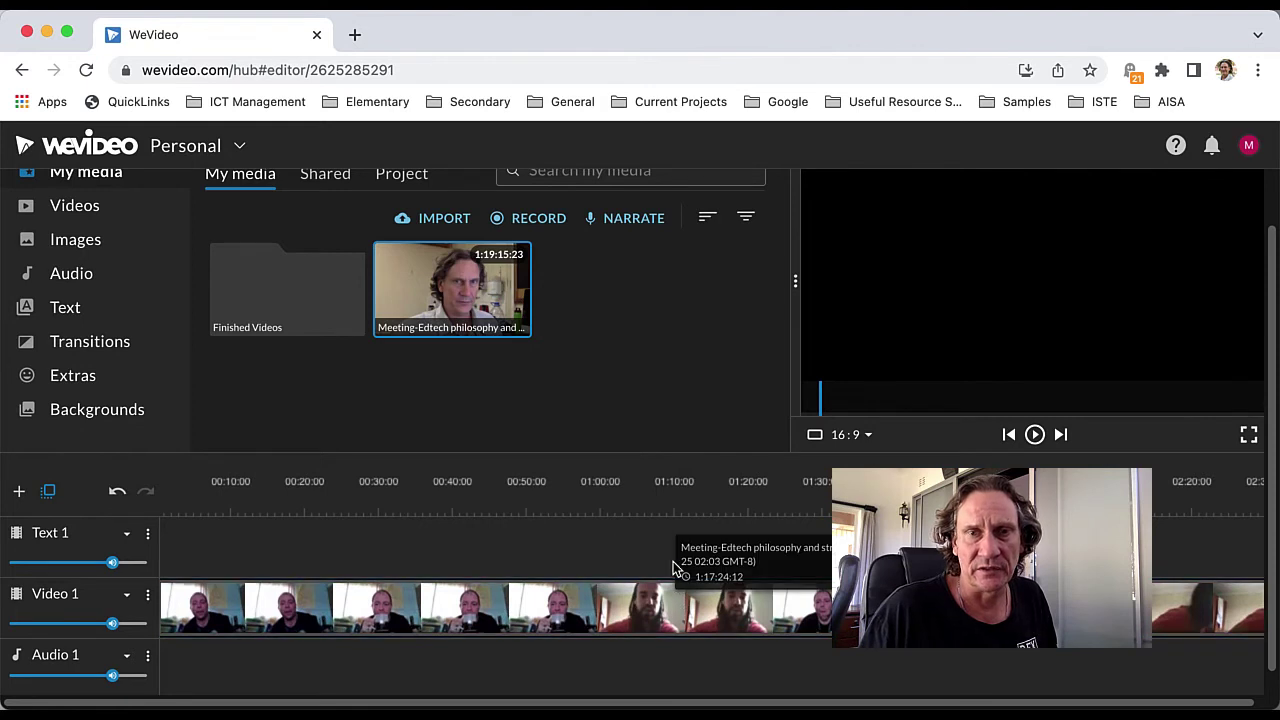
click(672, 603)
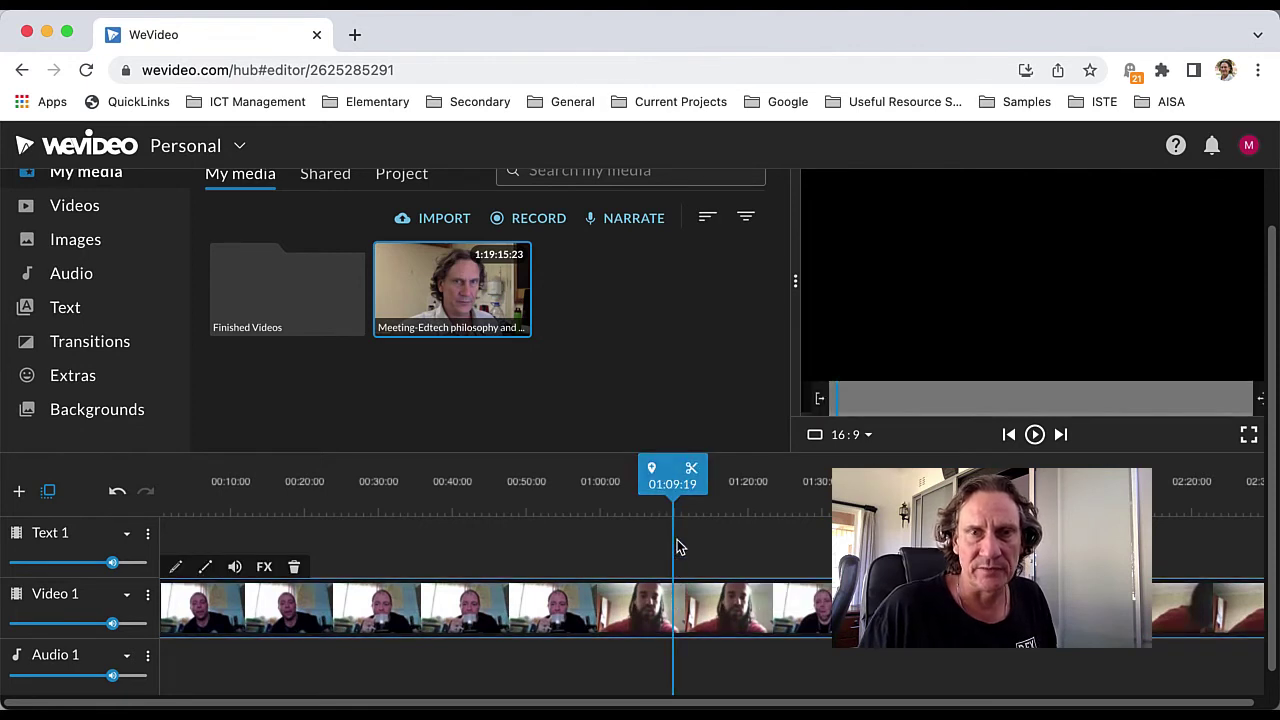
click(692, 471)
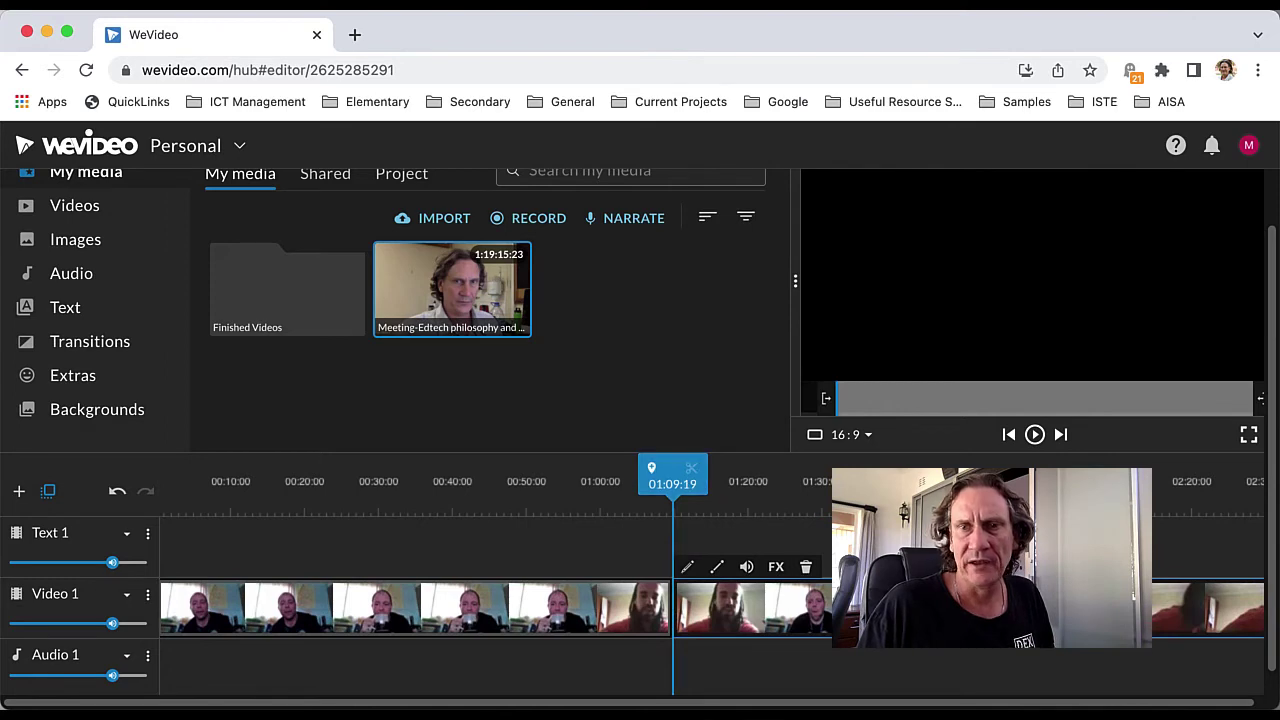
click(1084, 472)
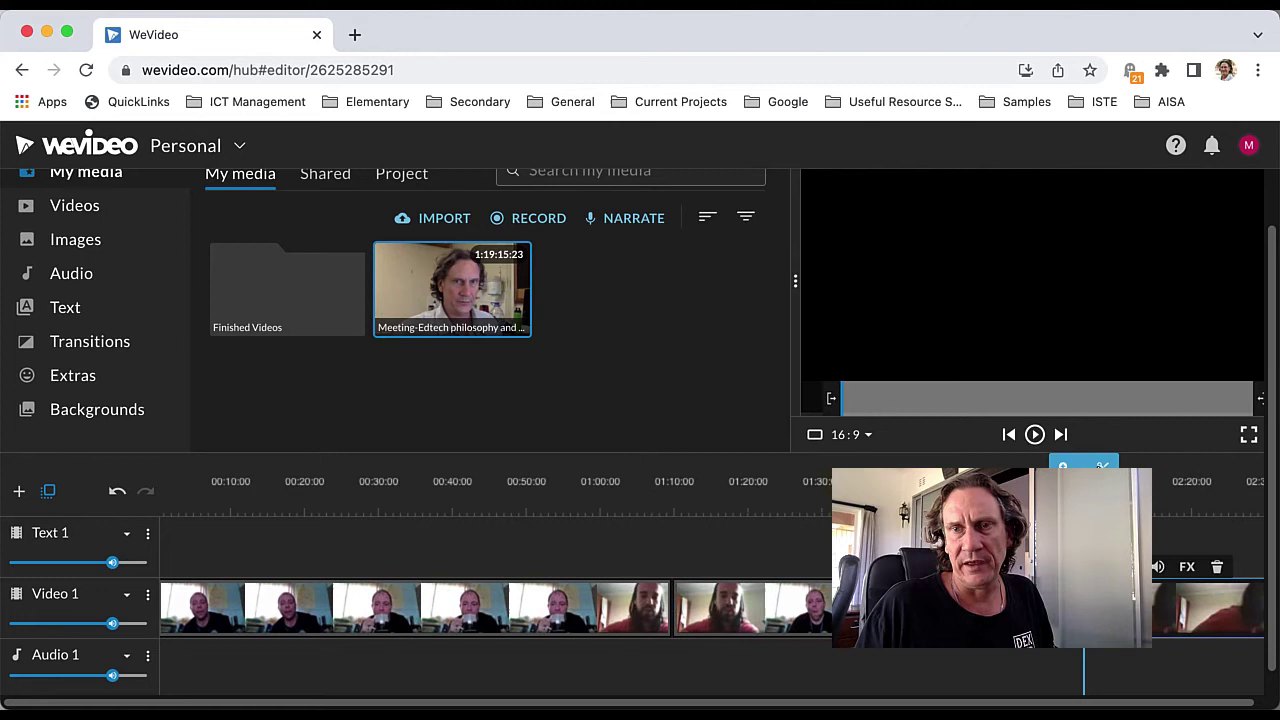
click(829, 611)
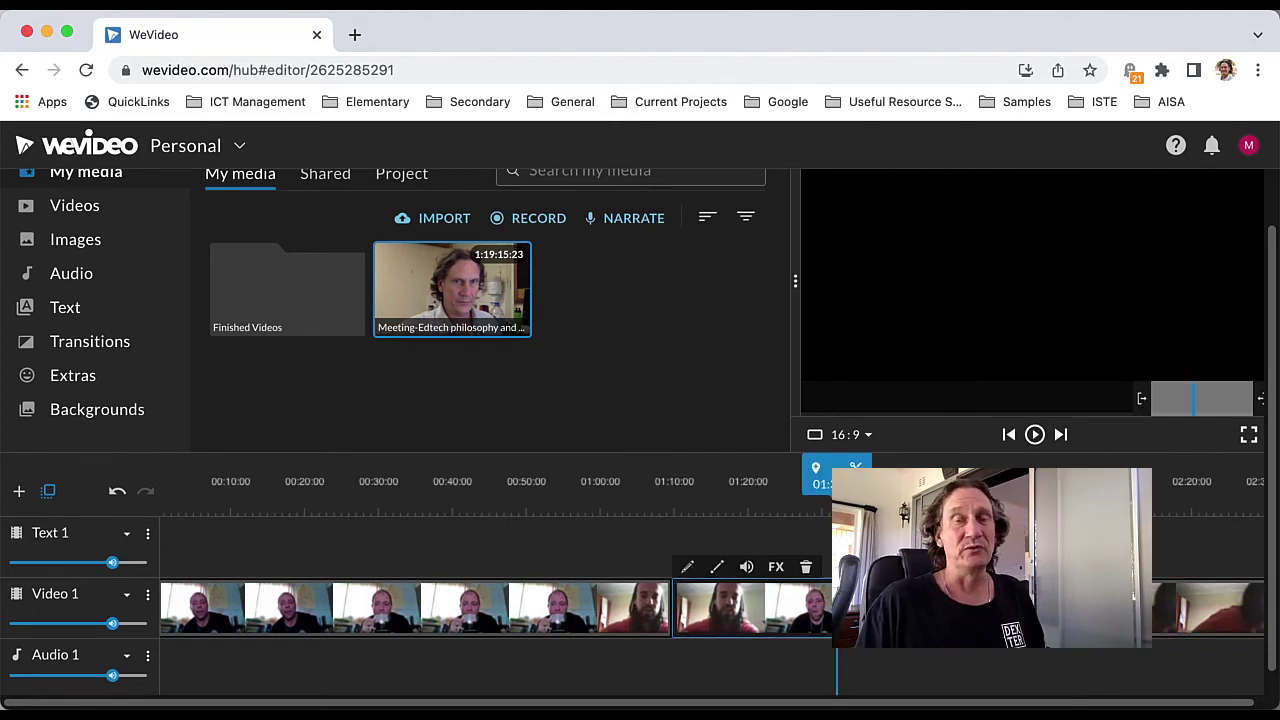
click(806, 570)
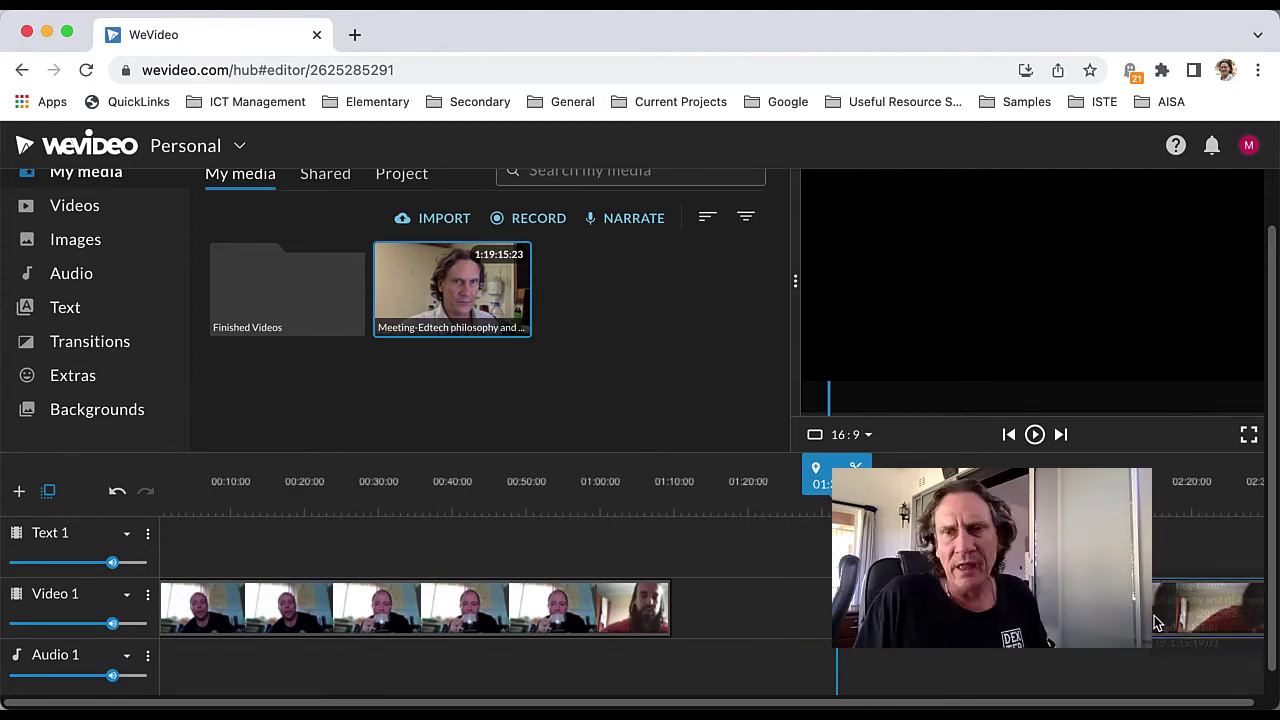
click(1178, 620)
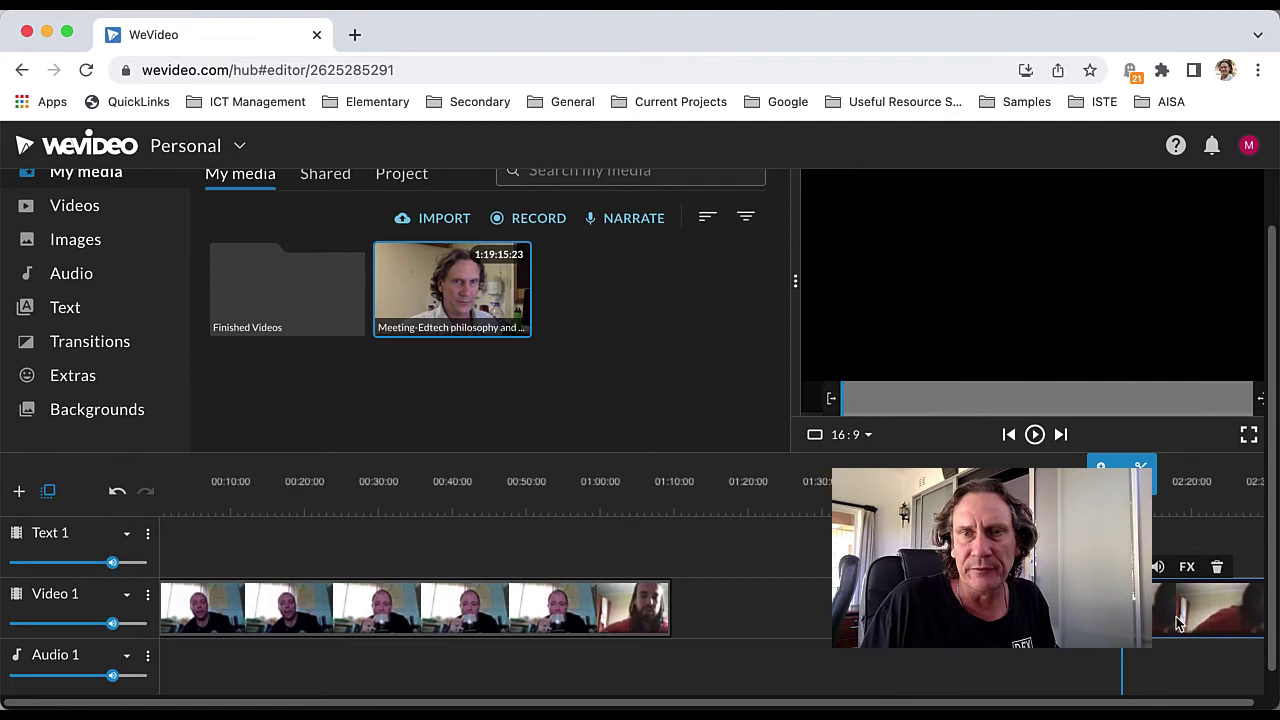
drag(1190, 610, 787, 621)
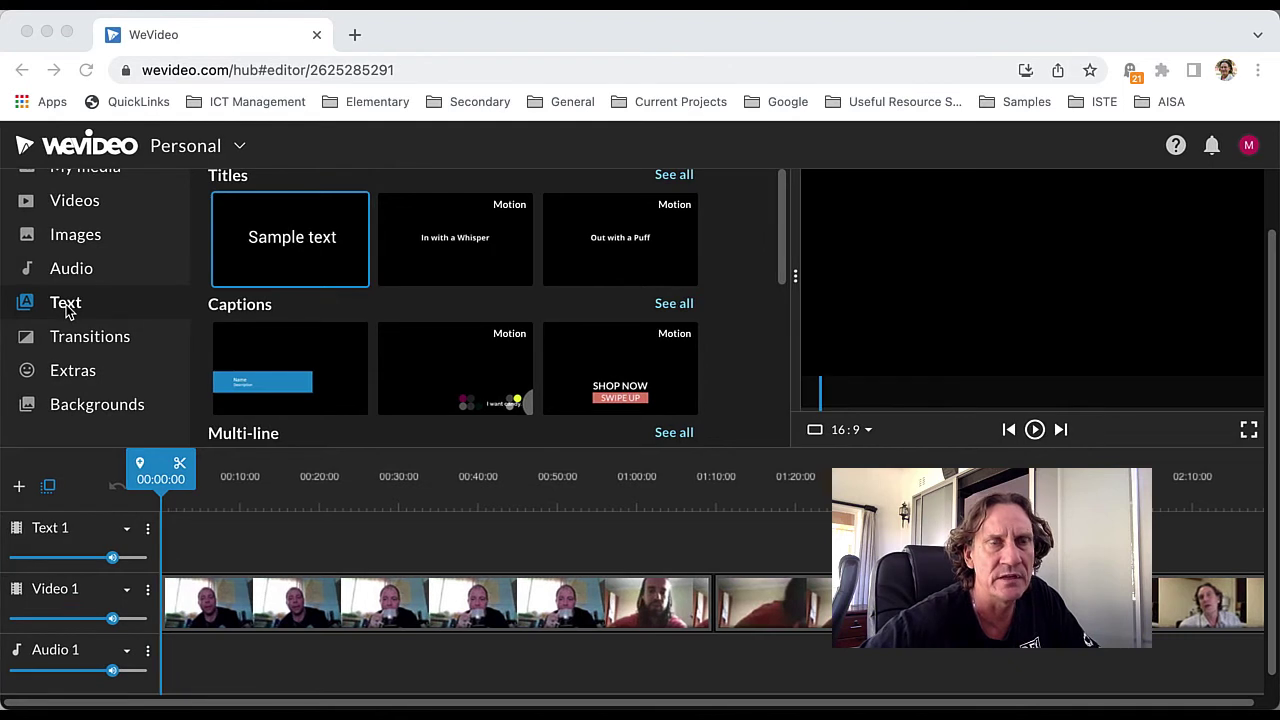
Step: Insert the Sample text title at the start of Video 1, pushing the recording later
click(285, 243)
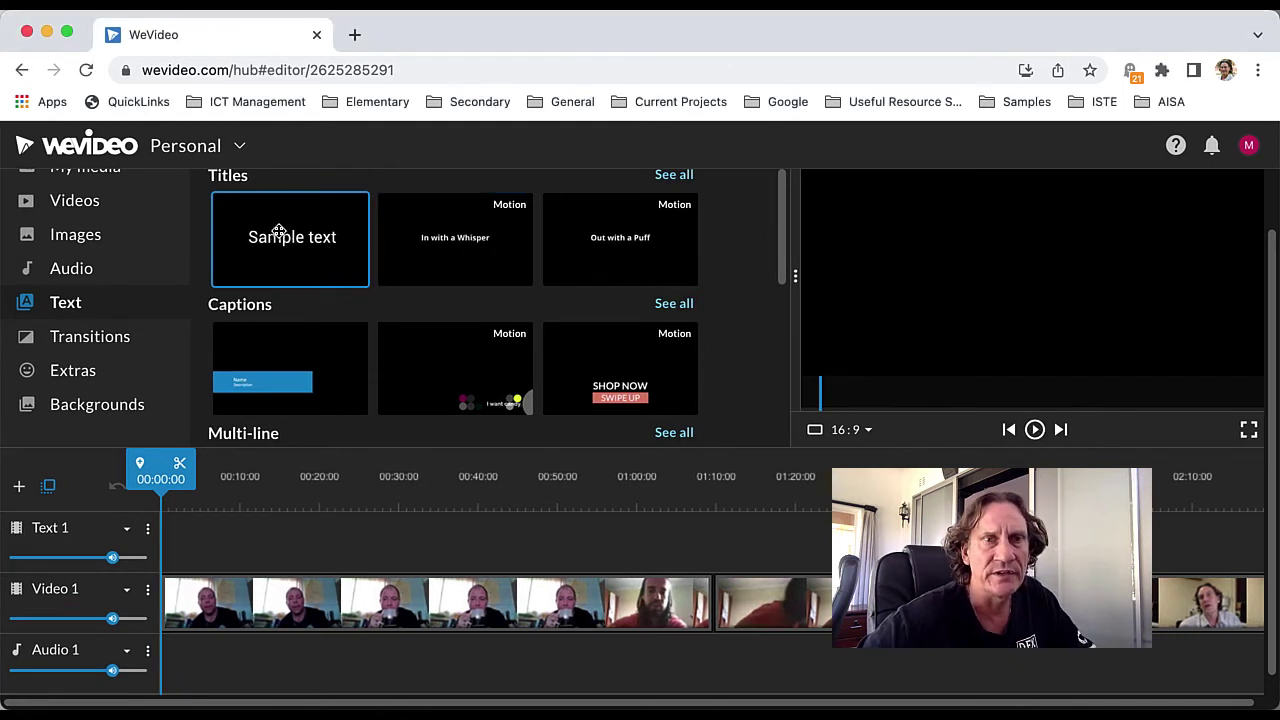
drag(278, 231, 172, 598)
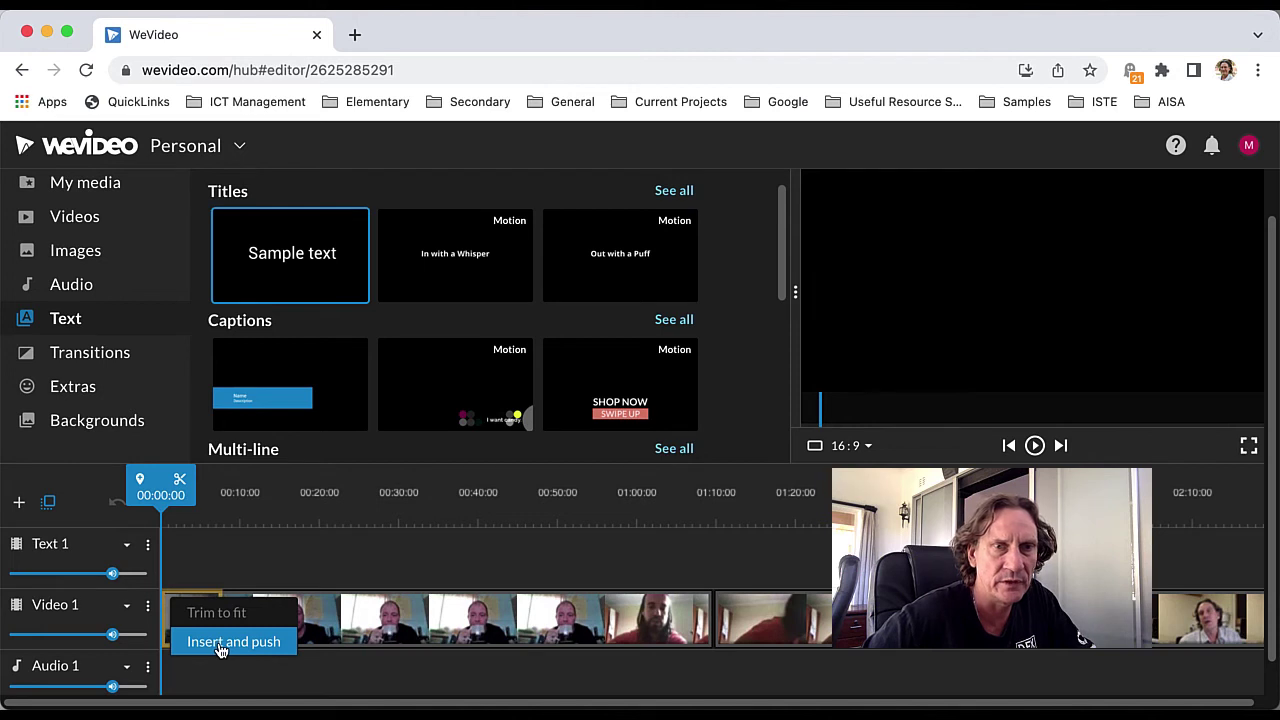
click(219, 644)
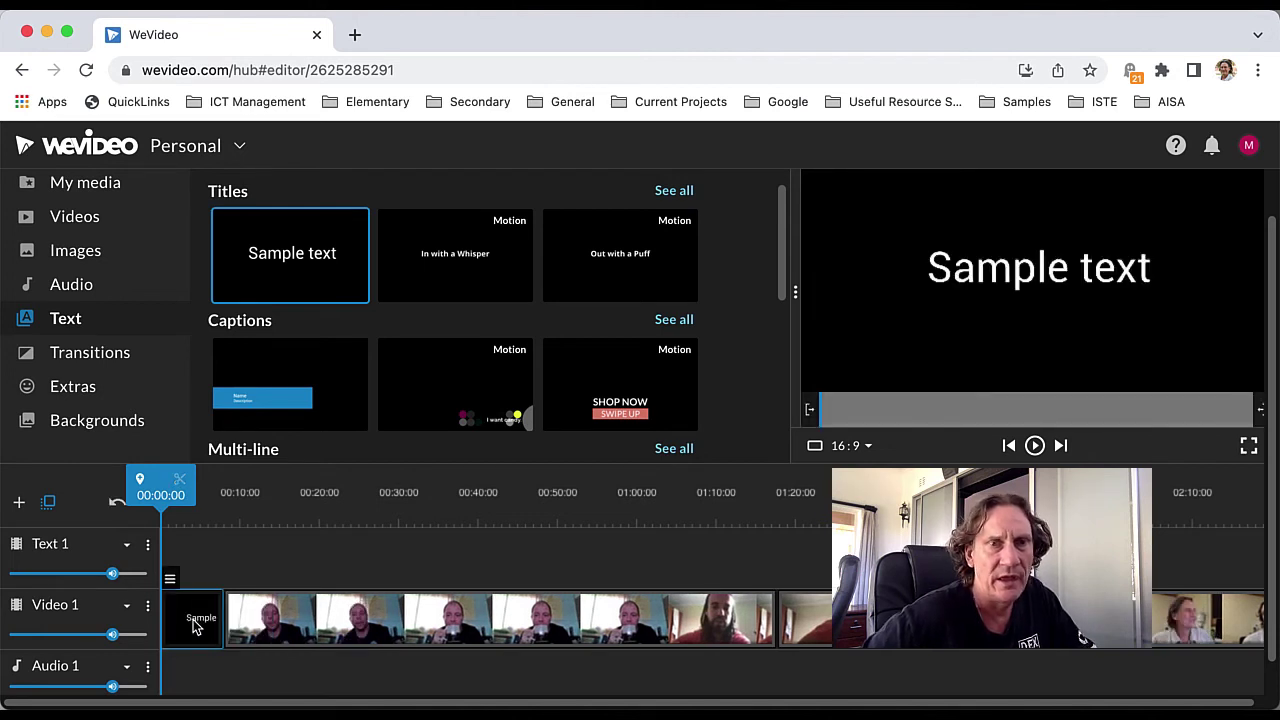
Step: Replace the opening title's placeholder text with 'Title Slide'
double_click(196, 625)
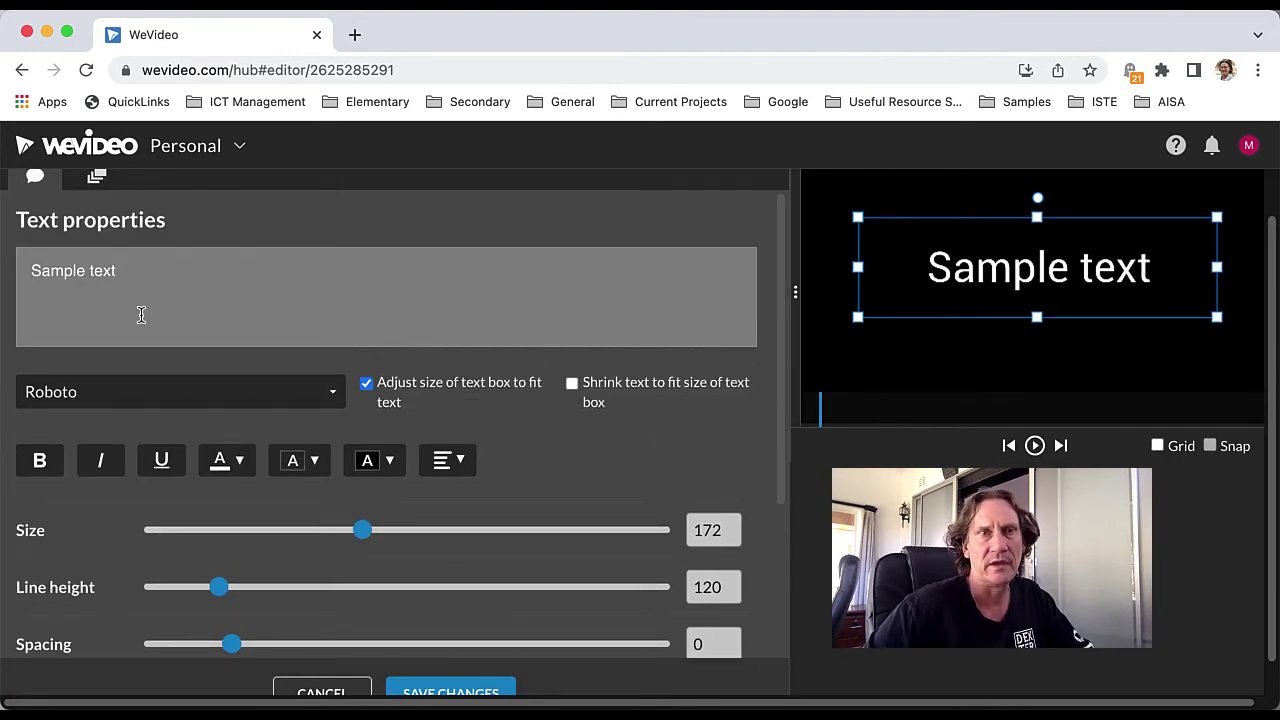
triple_click(87, 273)
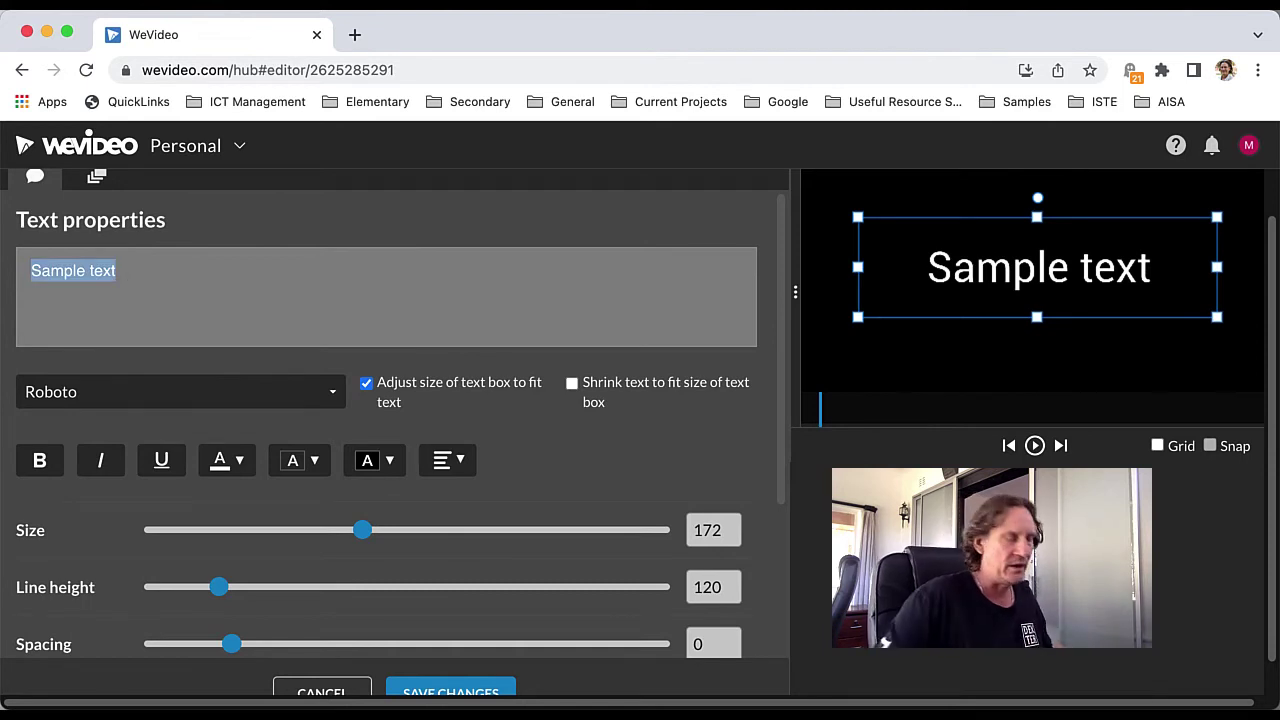
text(Title Slide)
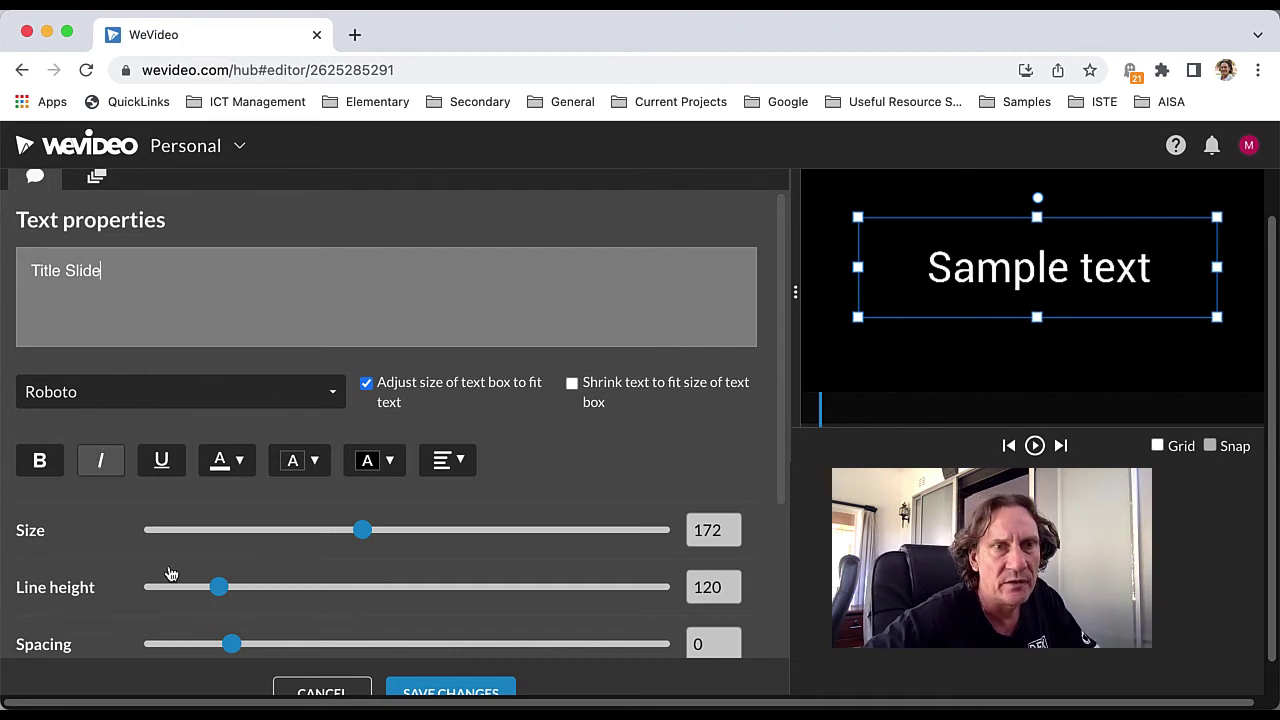
scroll(396, 418, down, 1)
scroll(396, 418, down, 4)
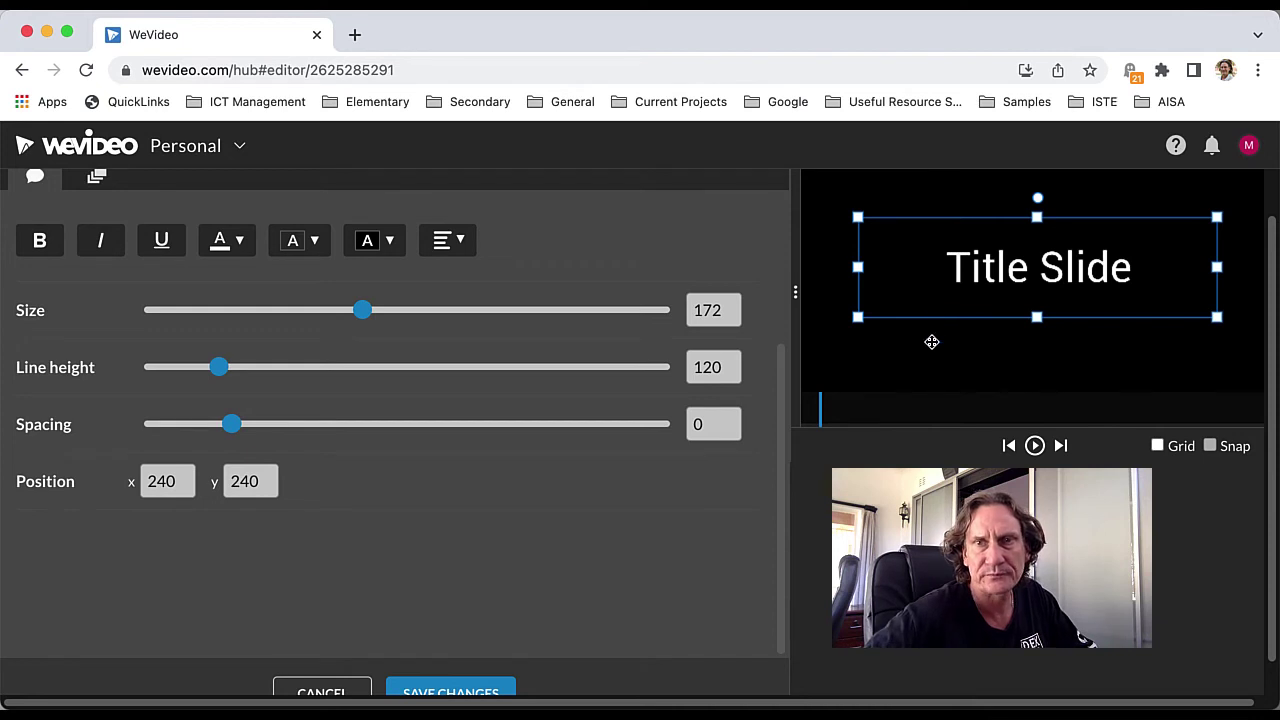
Step: Move the title lower in the frame, tilt it clockwise, and save the title changes
drag(931, 342, 926, 360)
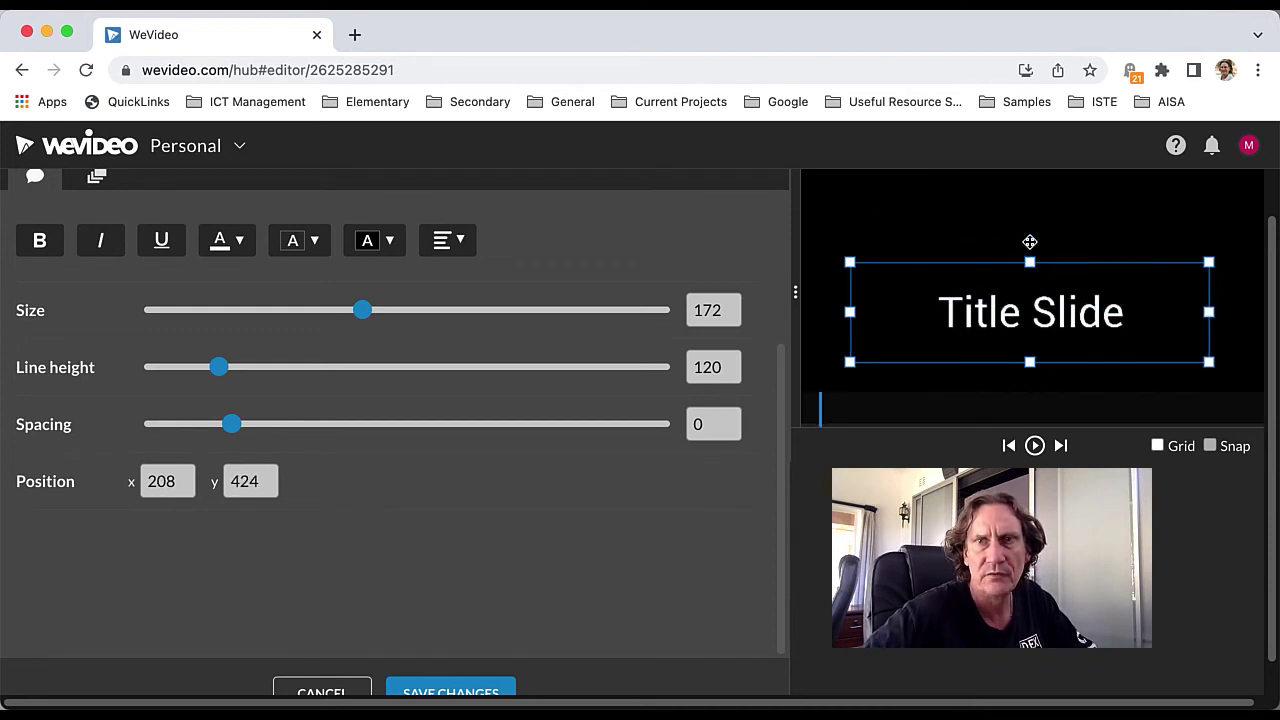
drag(1030, 242, 1058, 248)
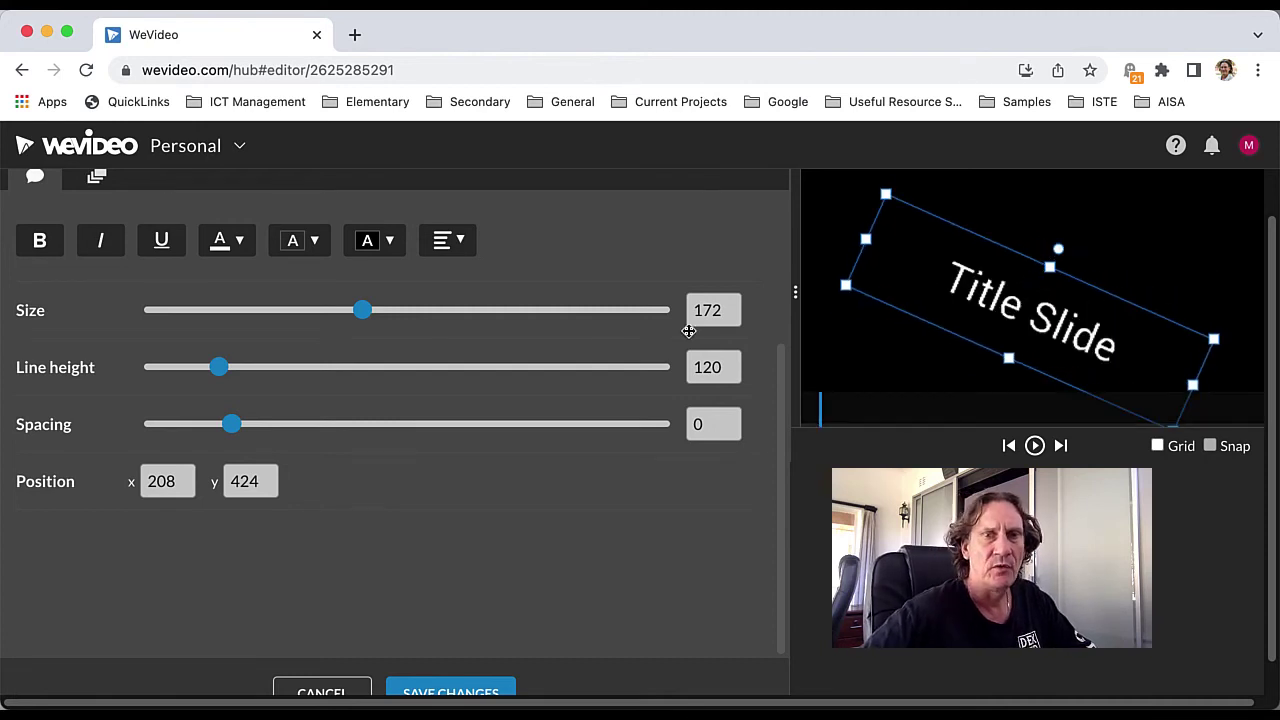
scroll(434, 455, down, 1)
click(443, 664)
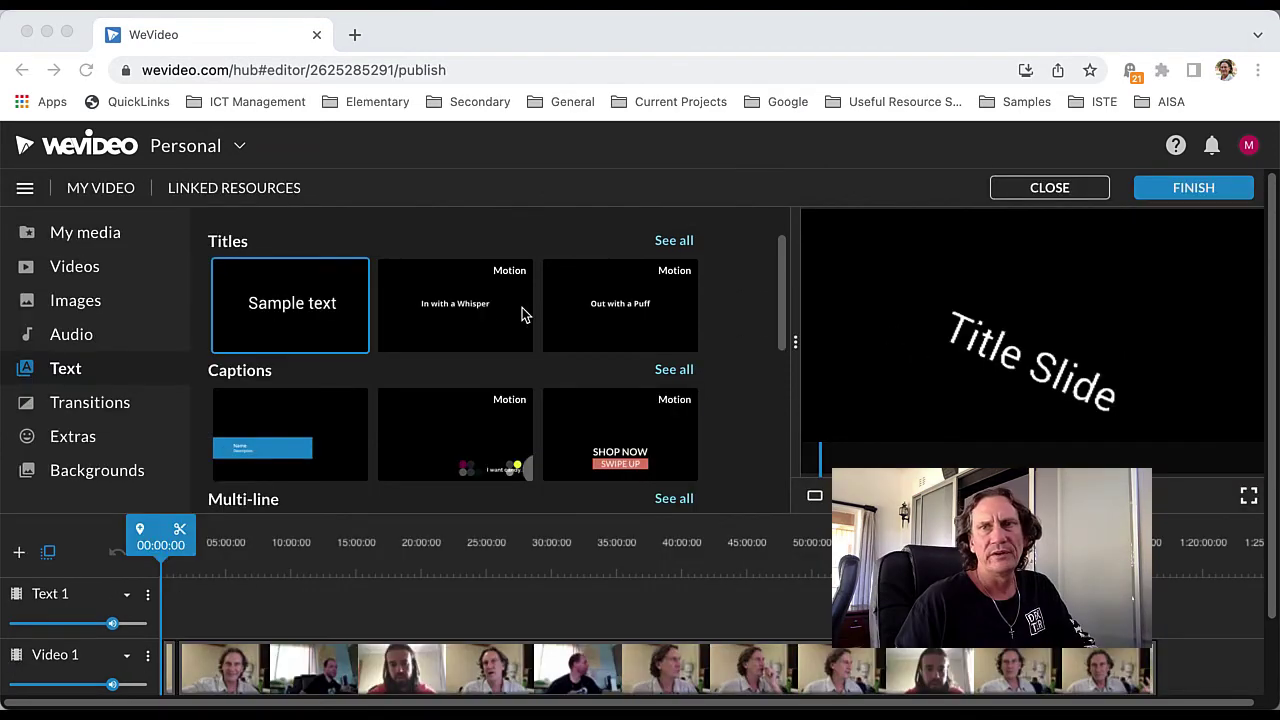
Step: Replace the default 'My Video 1' export title with 'Meet recording lesson'
click(1187, 192)
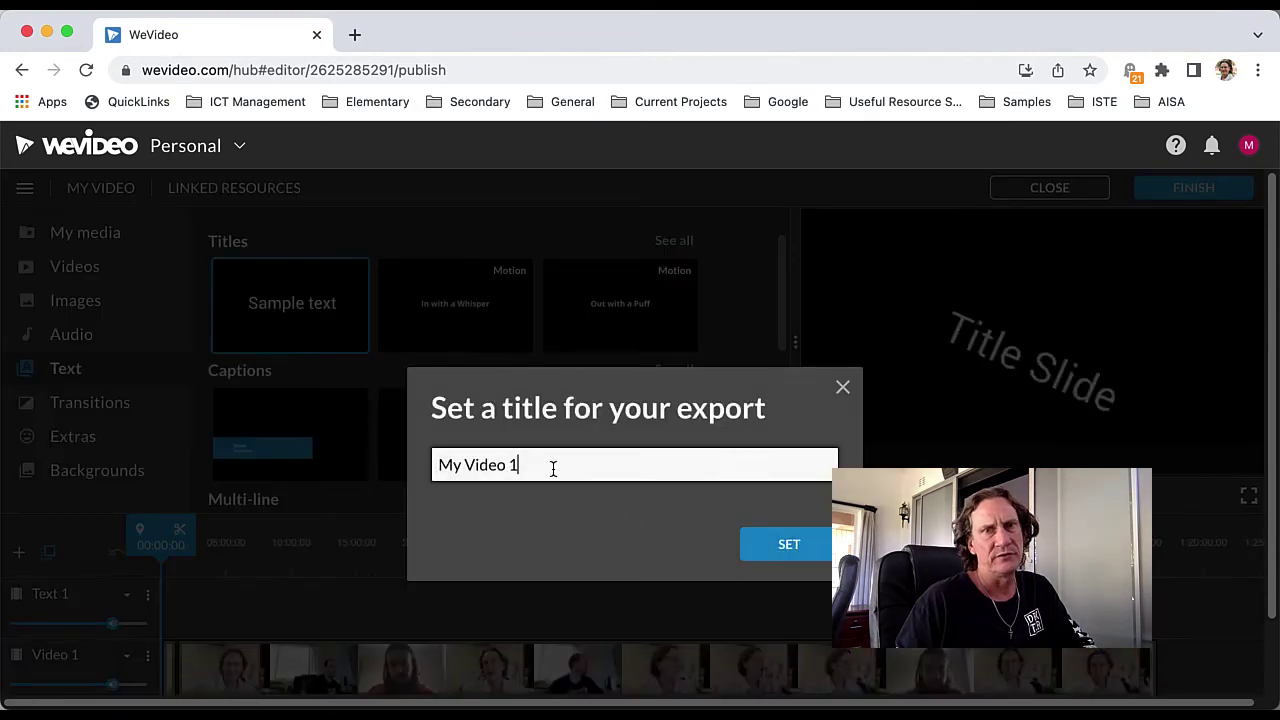
drag(551, 467, 397, 472)
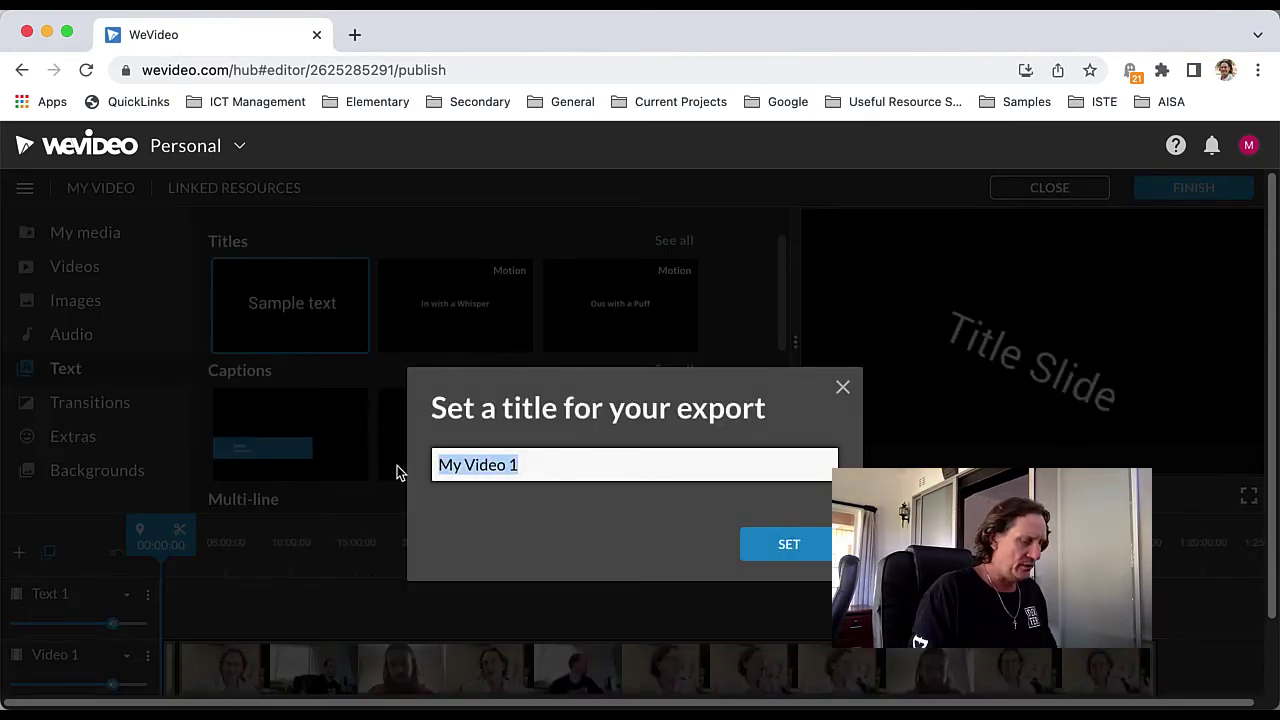
text(Meet recording lesson)
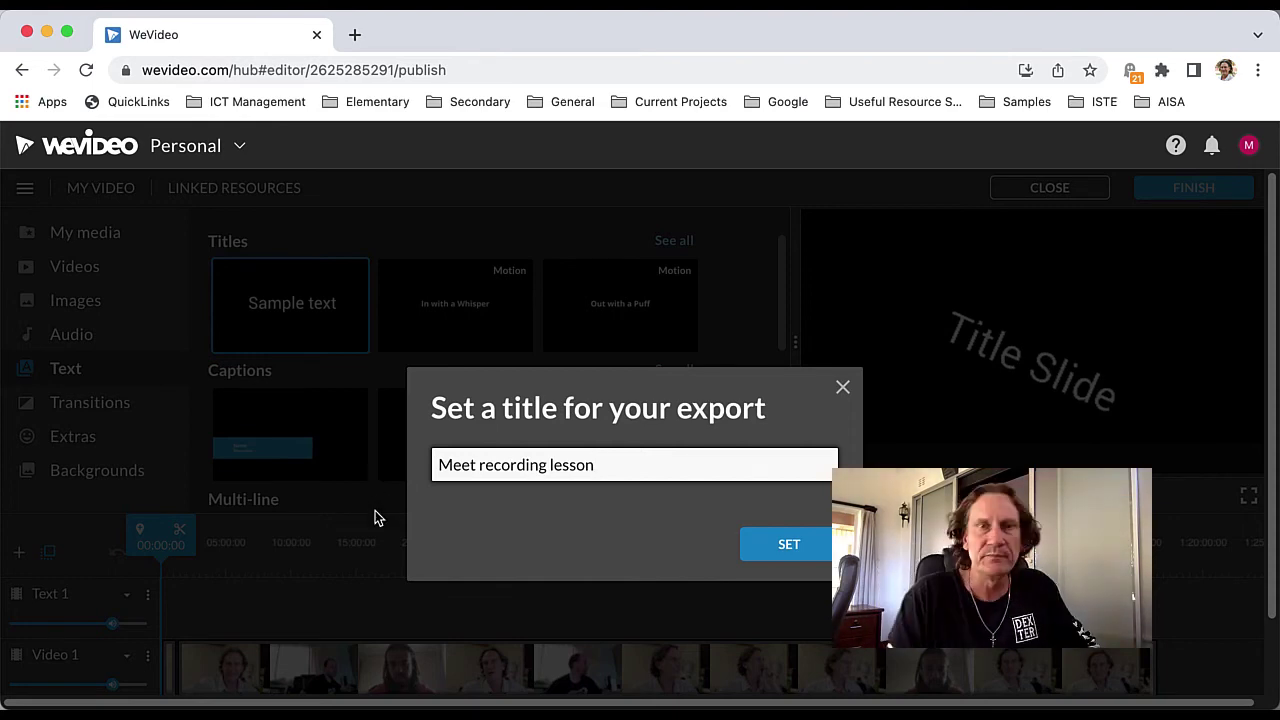
click(764, 545)
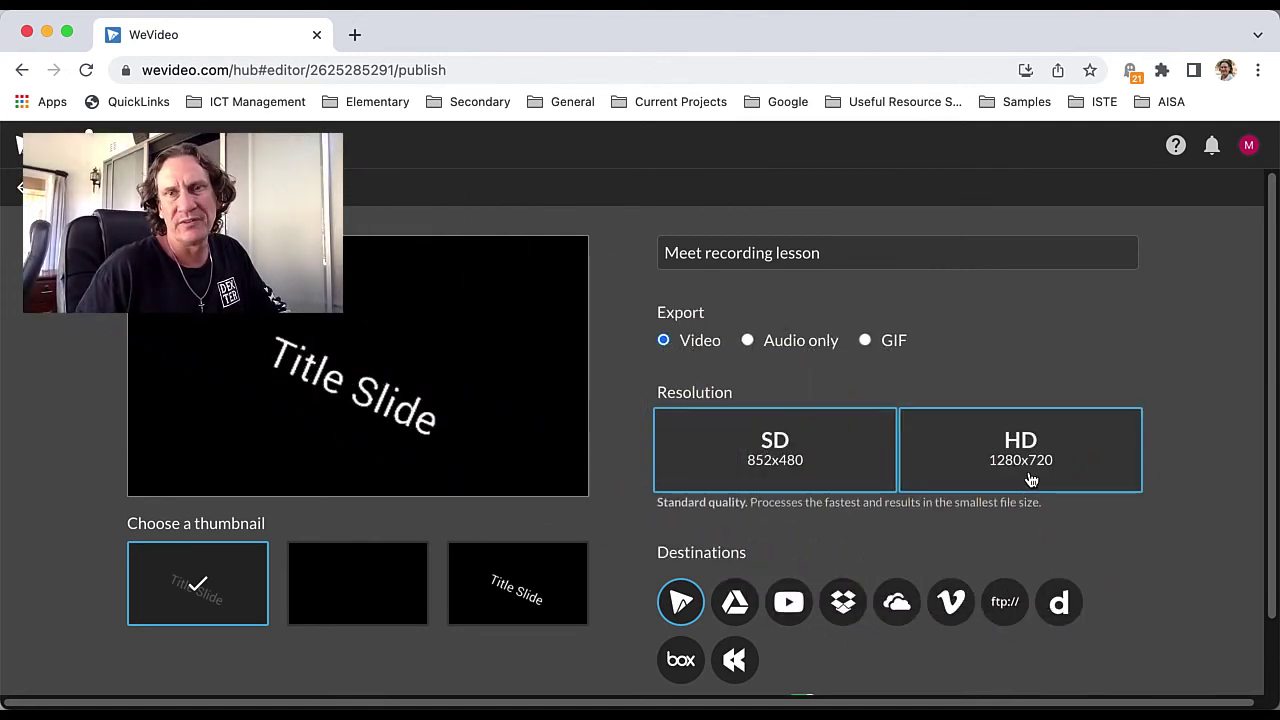
Step: Export to Google Drive with access granted and public export switched off
scroll(998, 342, down, 1)
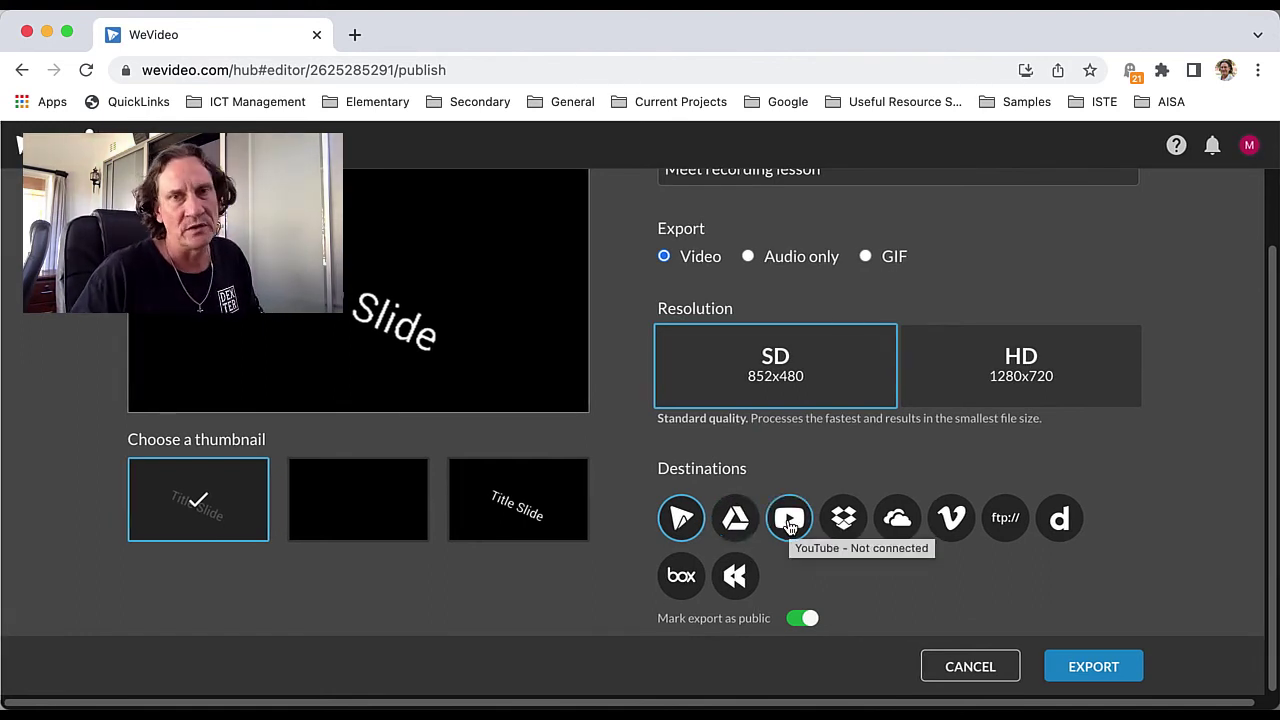
click(735, 520)
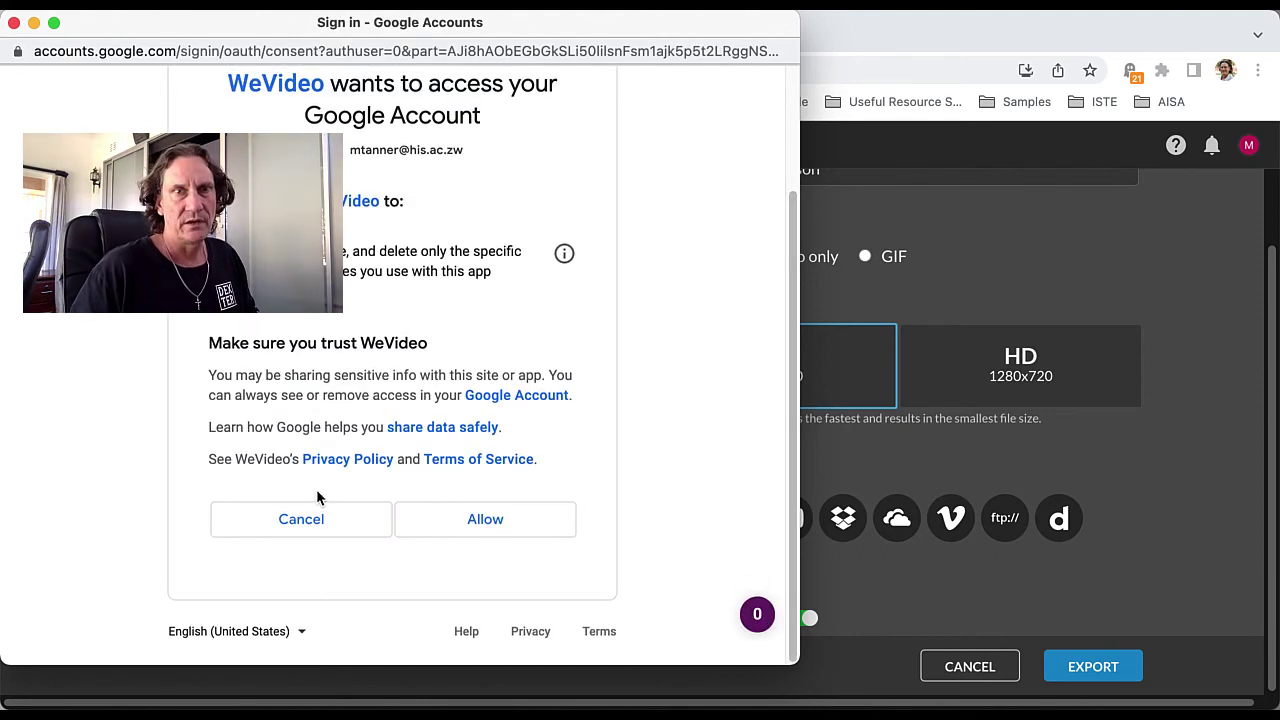
click(493, 521)
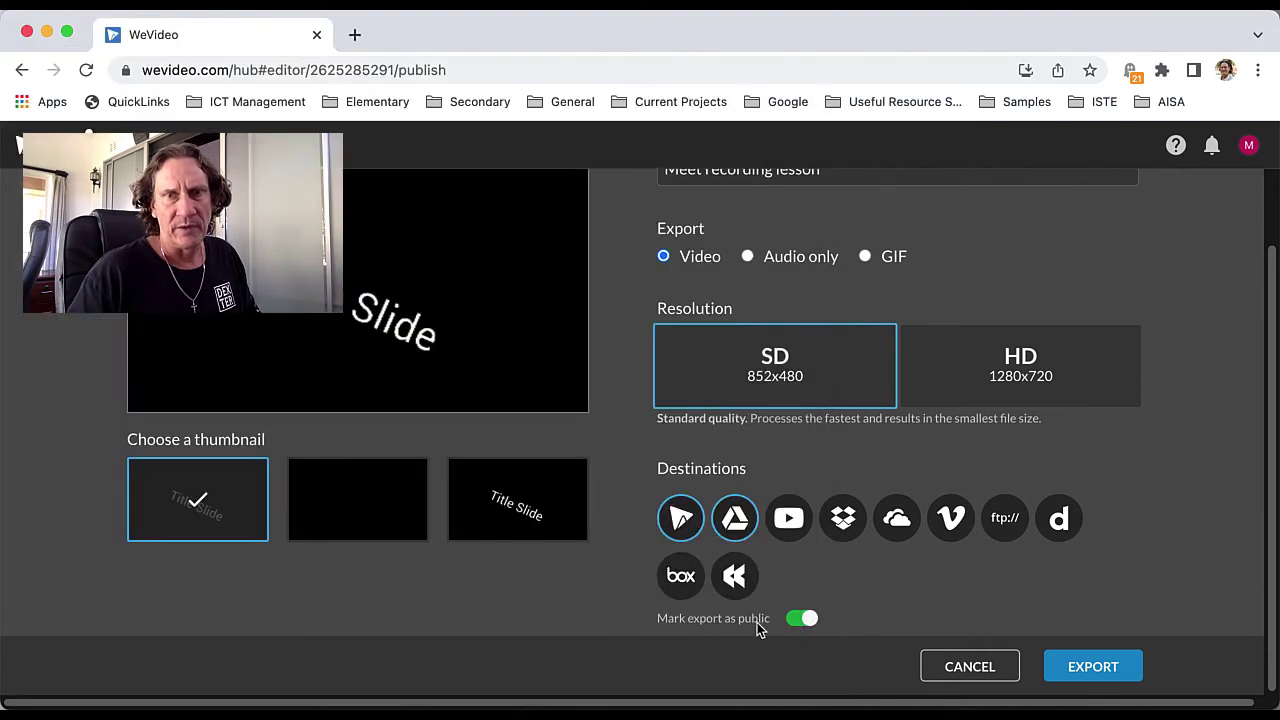
click(802, 618)
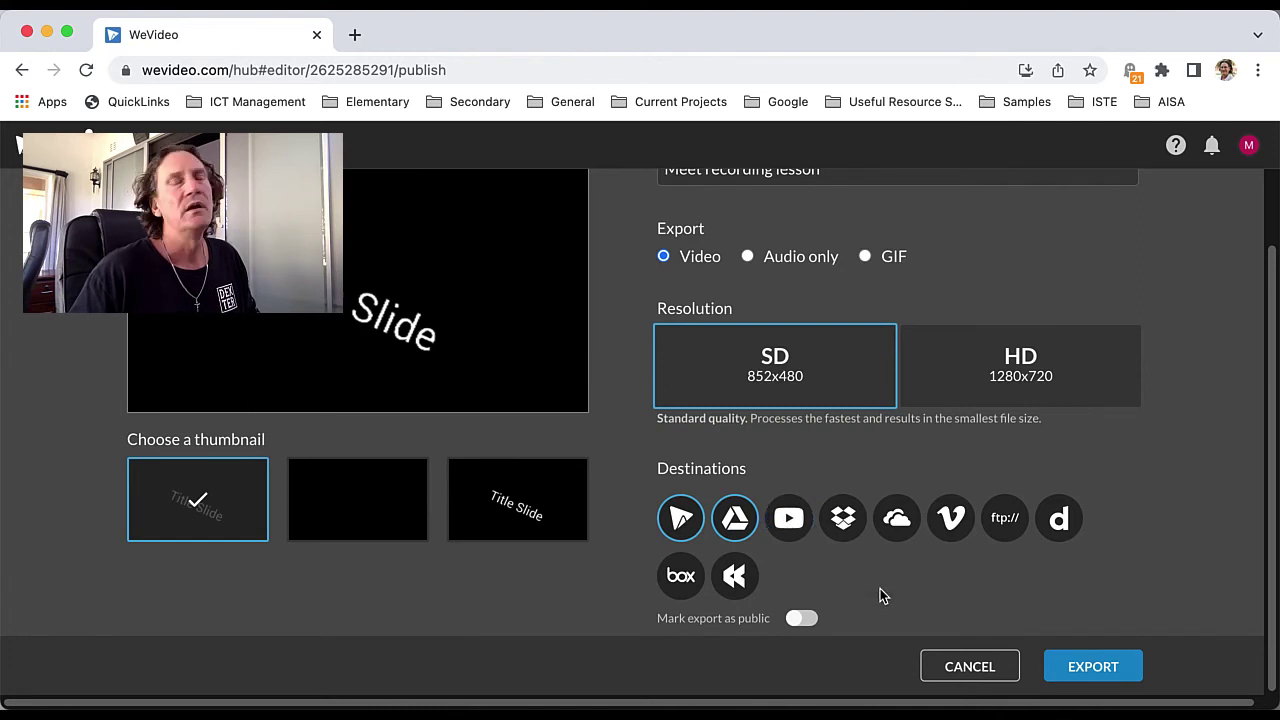
click(1080, 673)
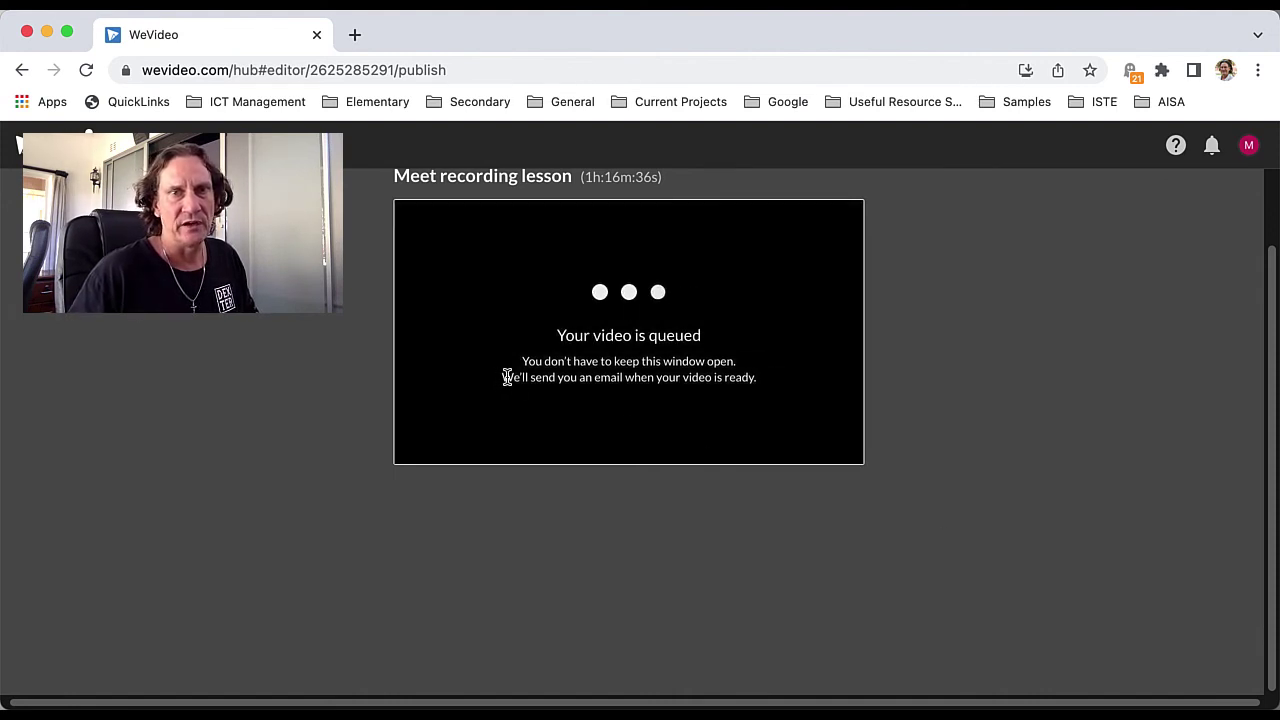
Step: Note the email-when-ready notice and open Exports, showing the 691.00 MB My Video export
drag(503, 378, 788, 390)
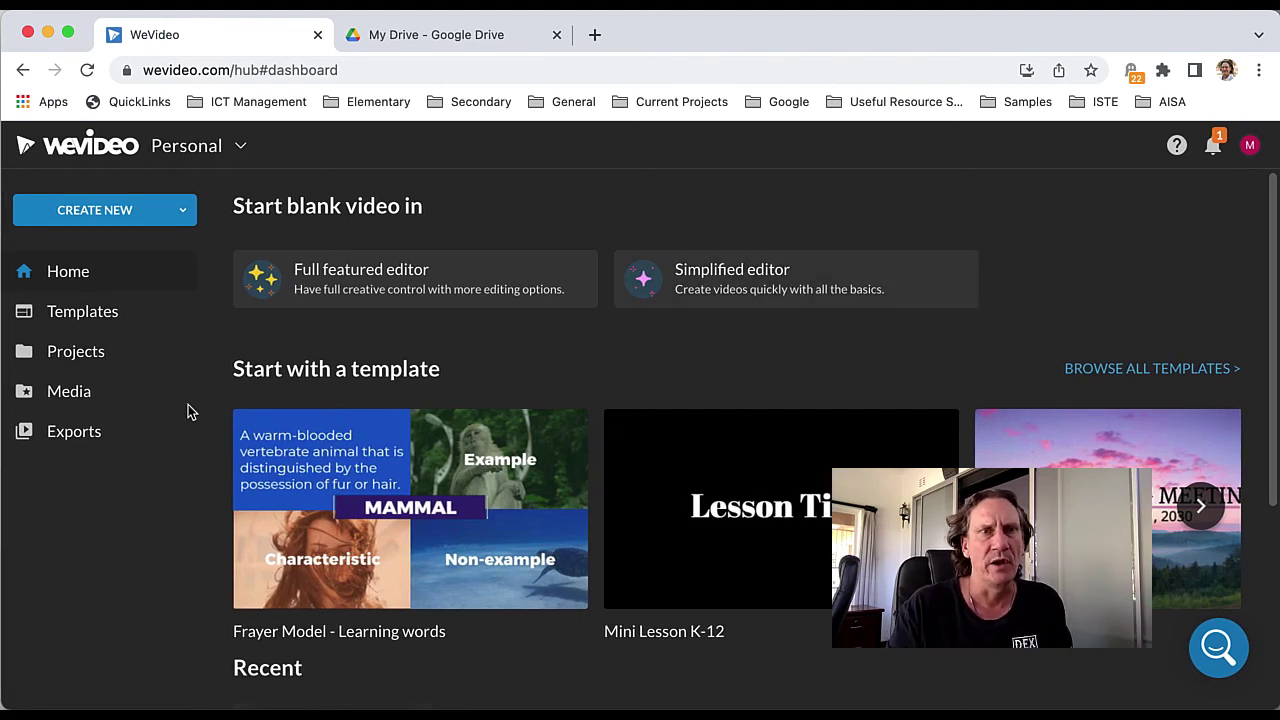
mouse_move(328, 263)
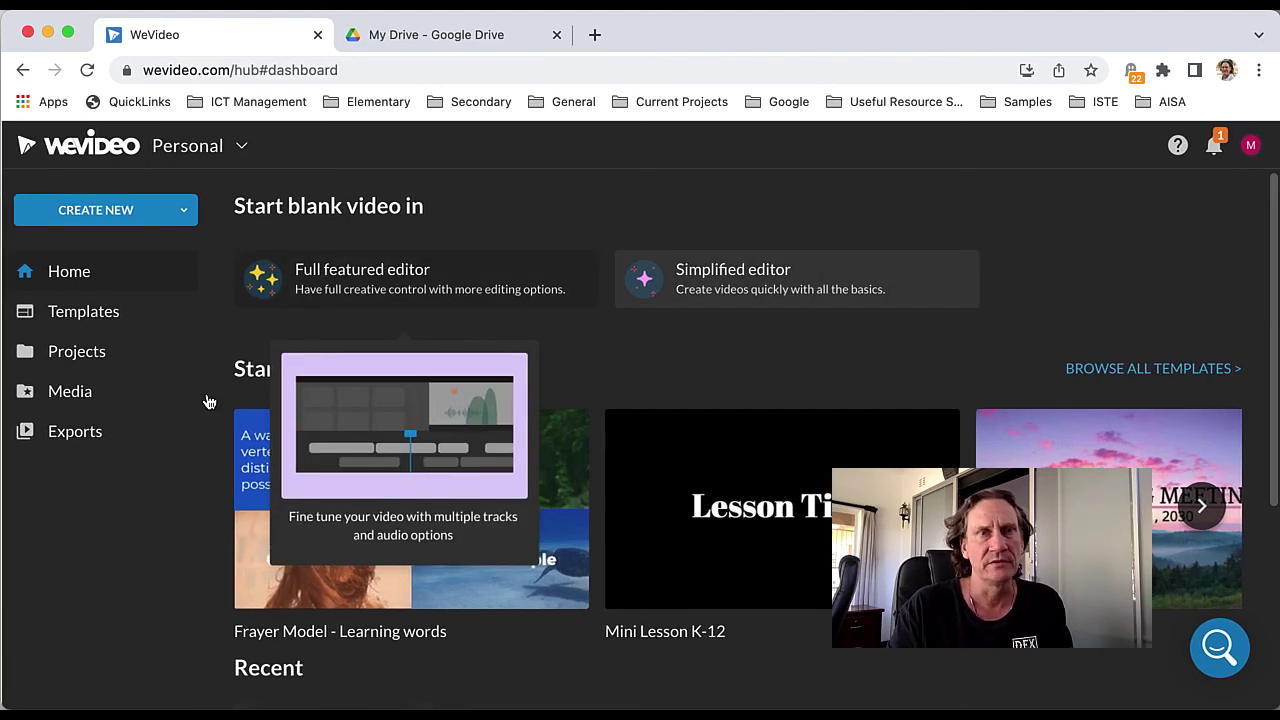
click(68, 436)
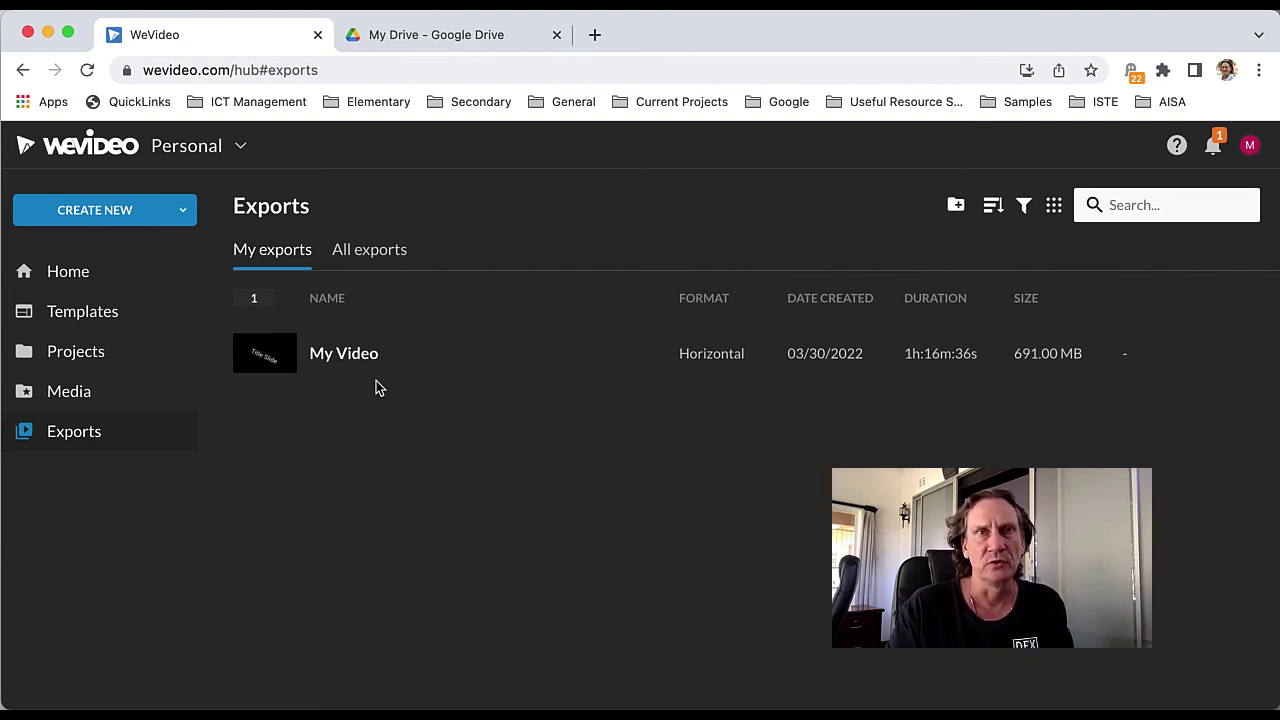
Step: Open the WeVideo folder in Google Drive and bring up options for 'Meet recording lesson.mp4'
click(438, 36)
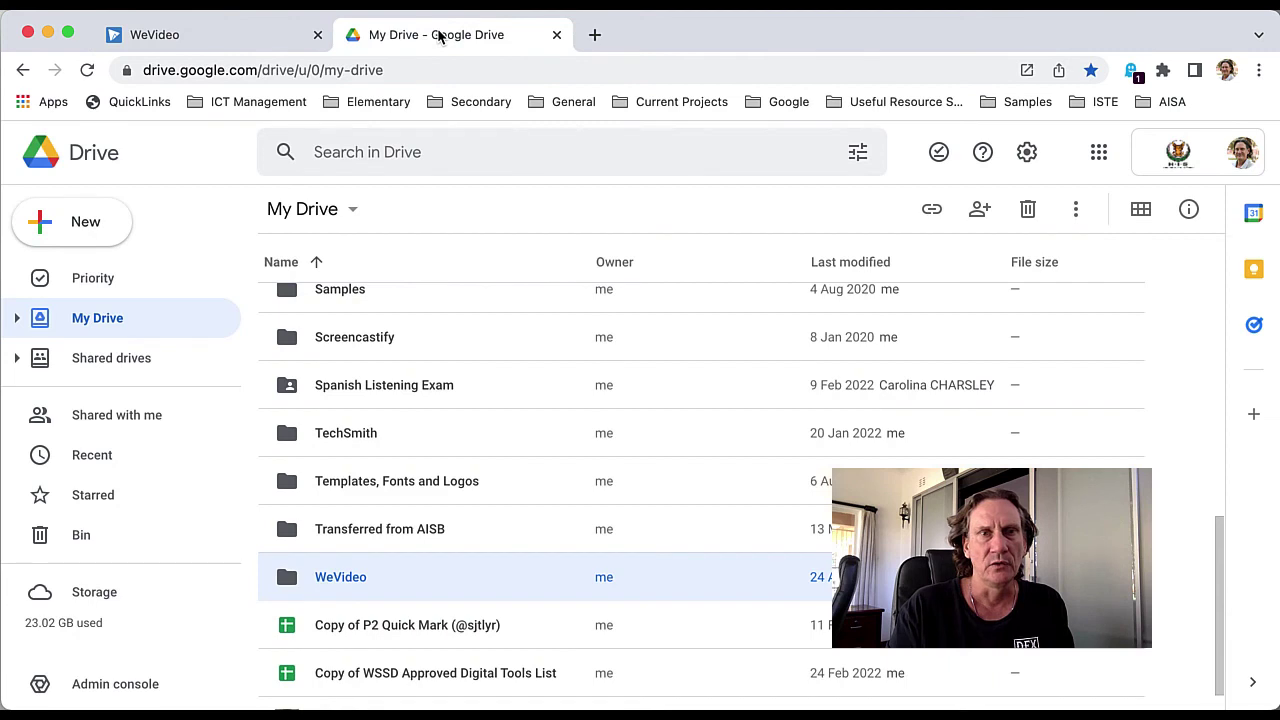
double_click(341, 583)
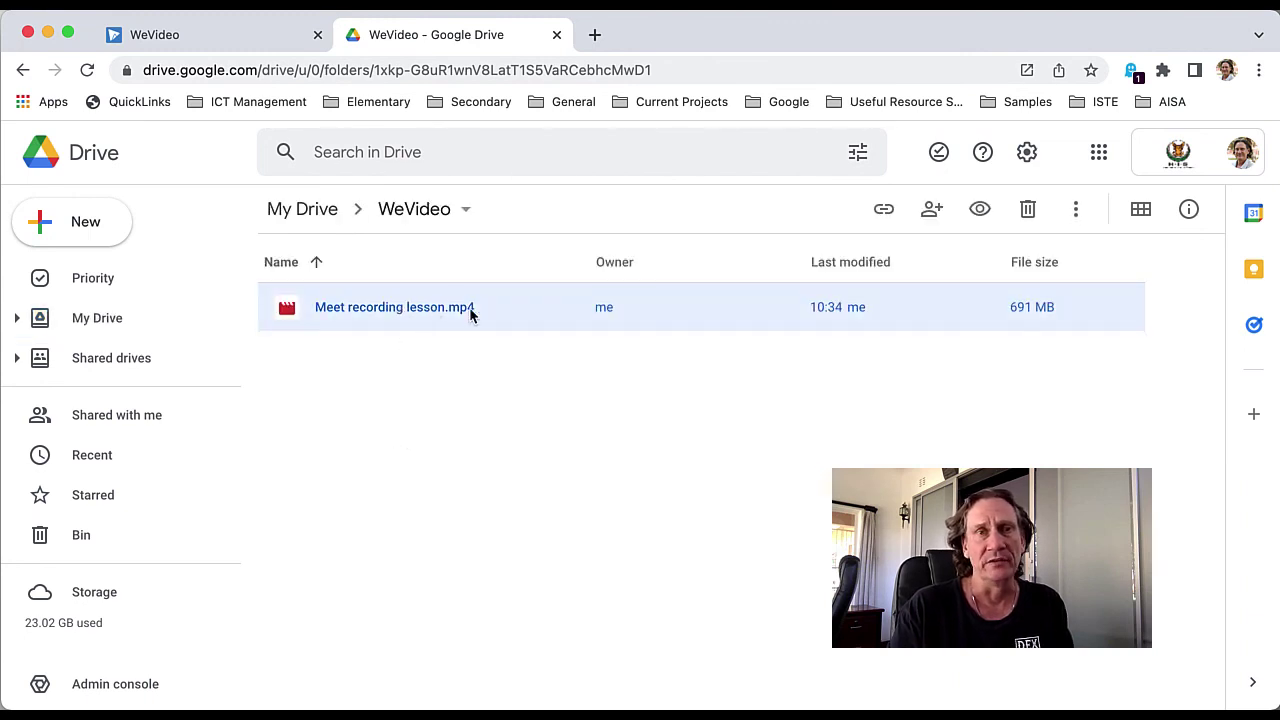
right_click(486, 406)
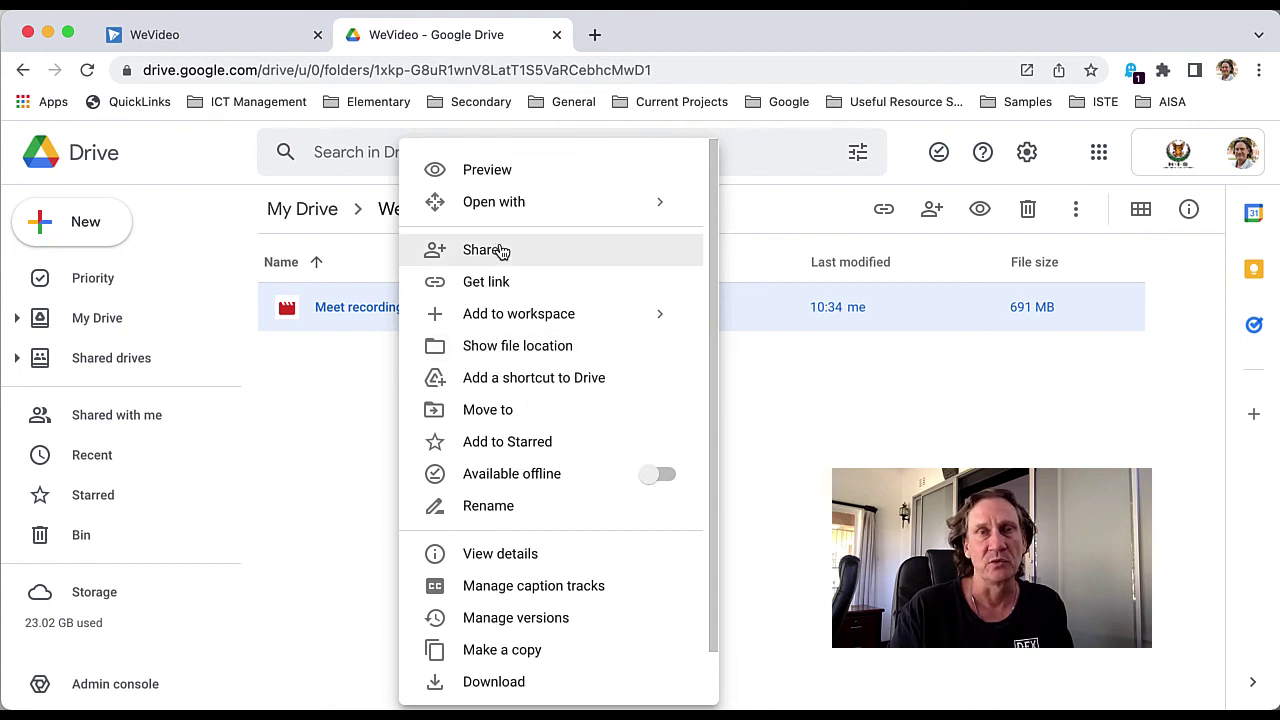
Step: Back in WeVideo's Exports list, open the options menu for the My Video export
click(226, 36)
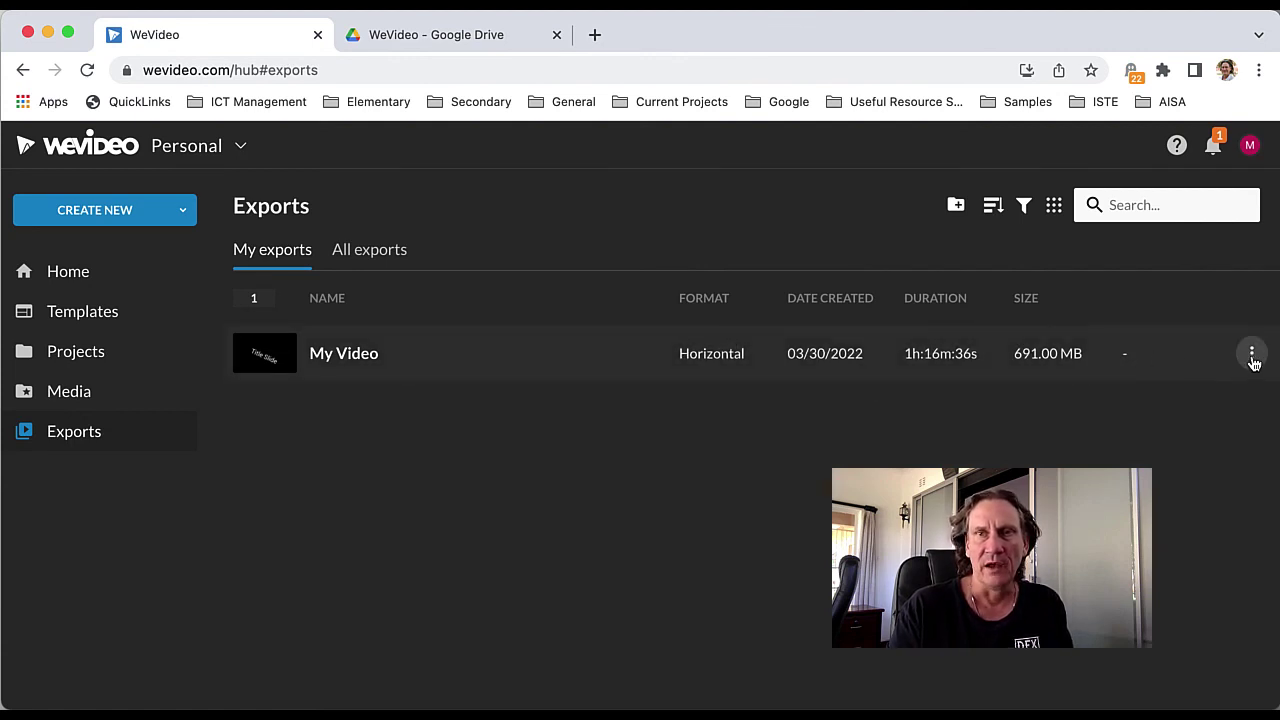
click(1251, 355)
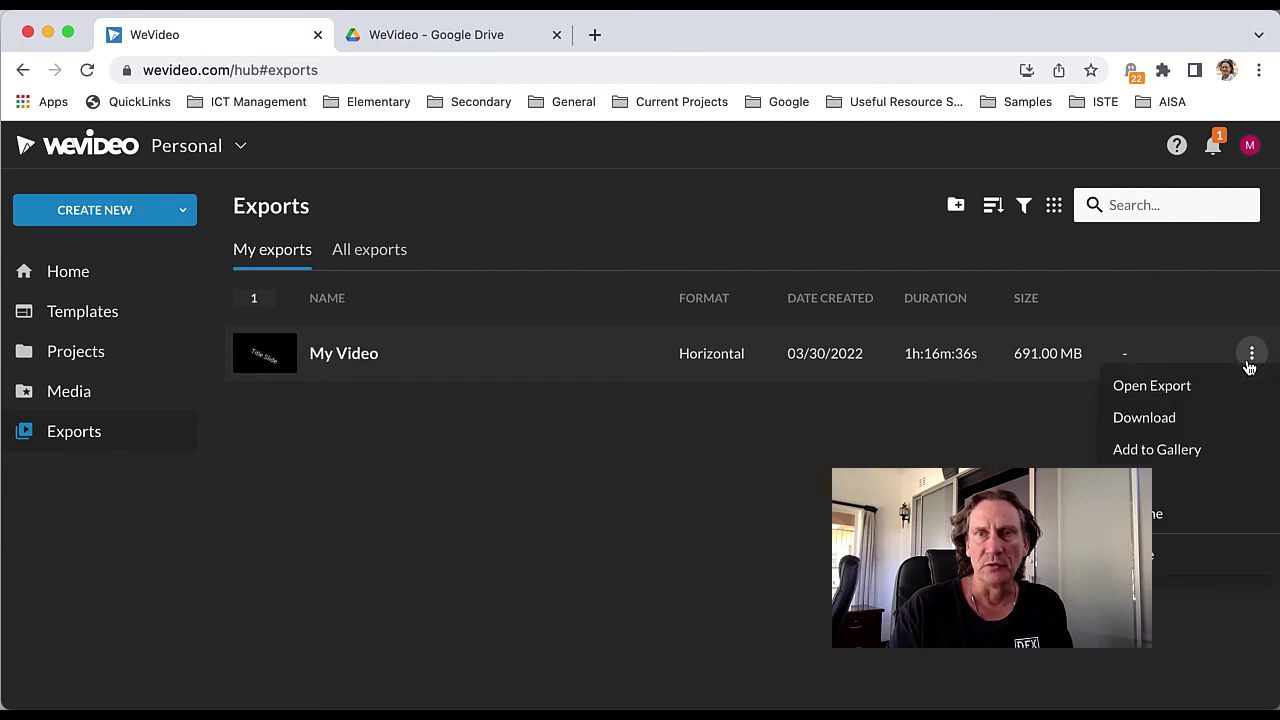